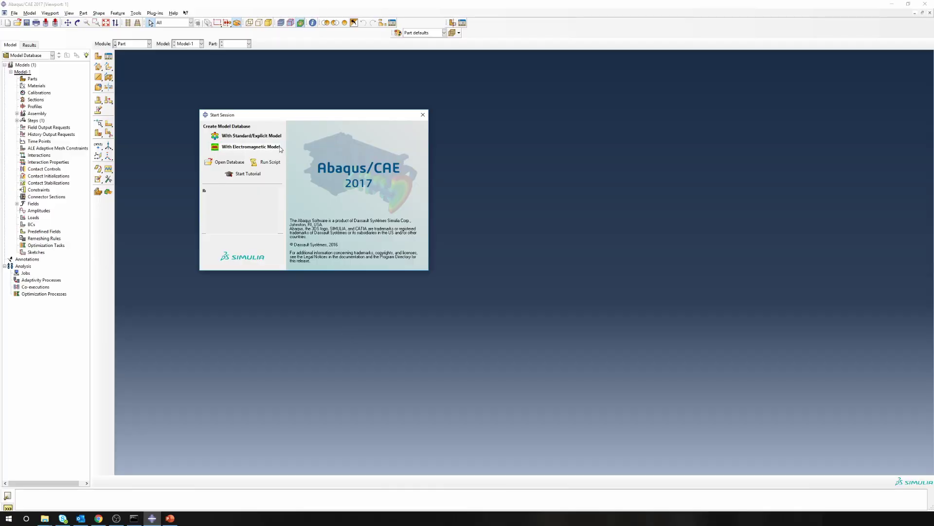
Start a Standard/Explicit model and set the work directory to the ABAQUS Examples folder
left_click(245, 140)
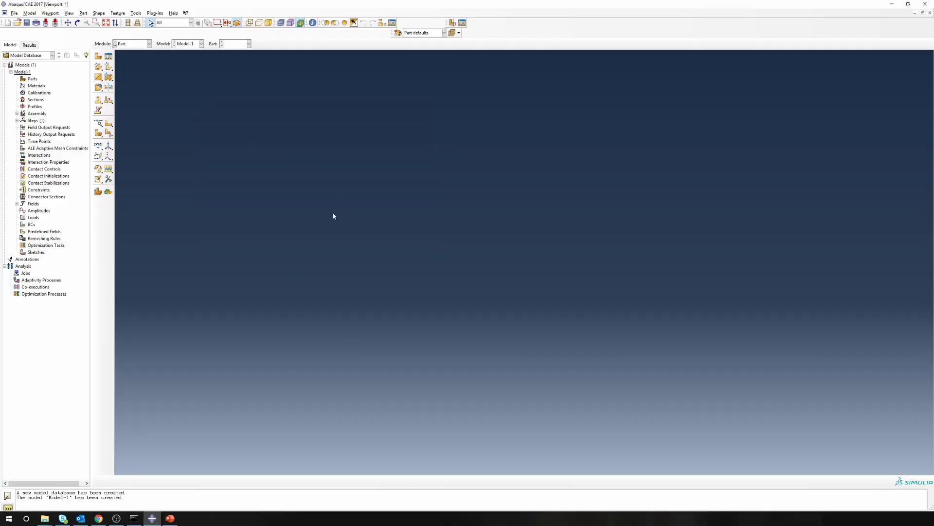
left_click(14, 13)
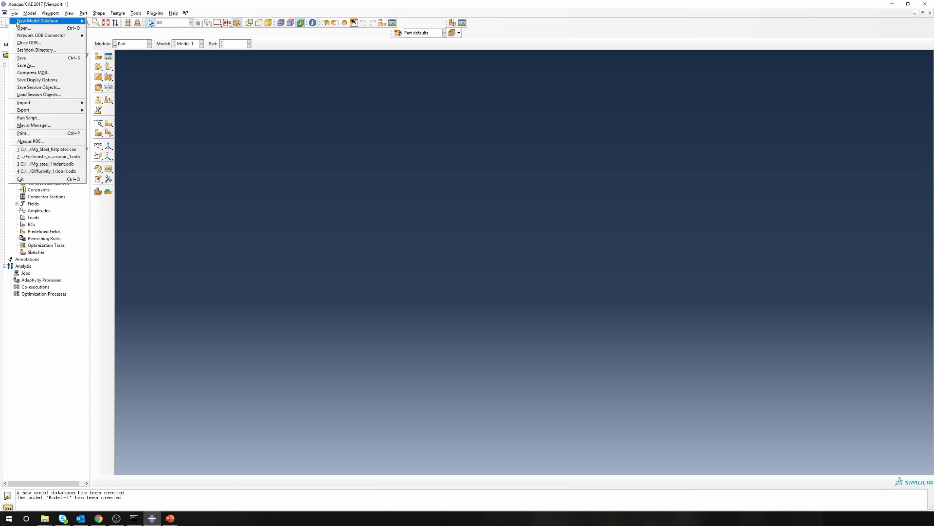
left_click(34, 52)
left_click(277, 126)
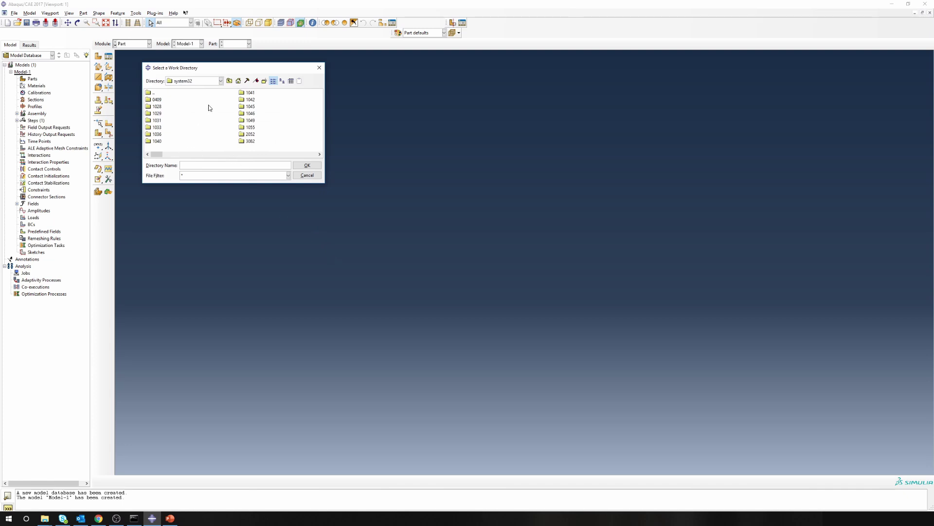
left_click(220, 81)
left_click(184, 100)
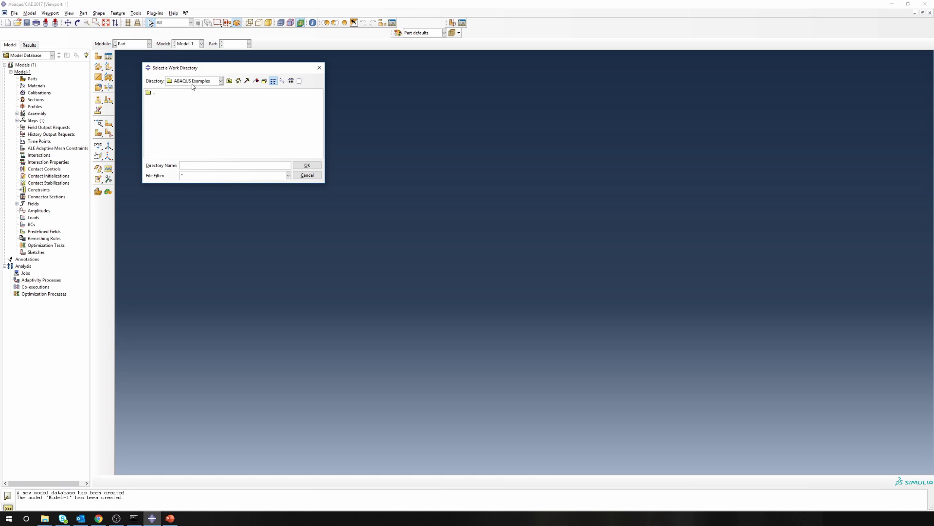
key("BackSpace")
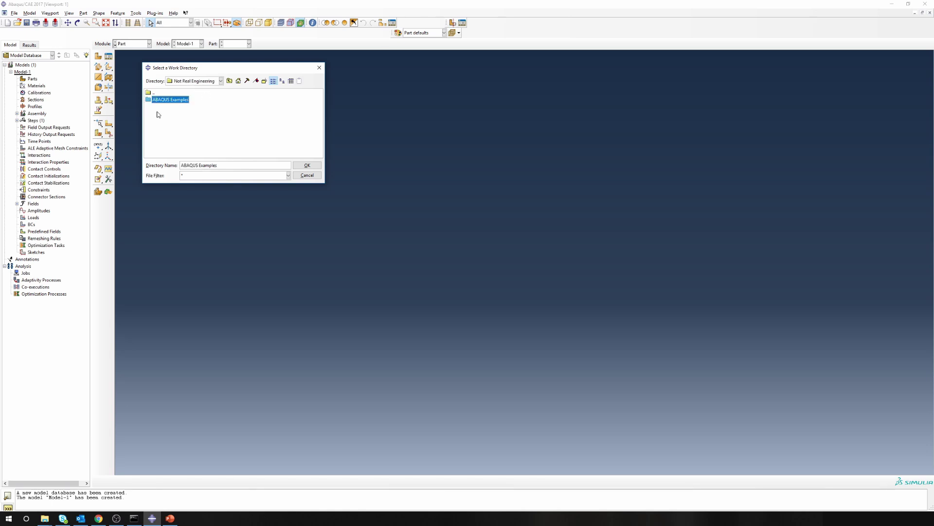
left_click(307, 165)
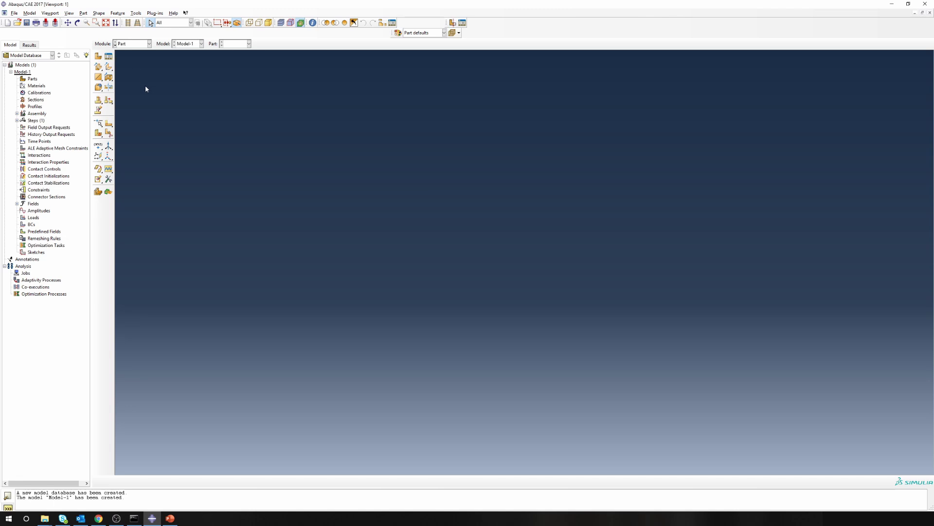
Staying in the Part module, begin a new part named 'Beam'
left_click(134, 44)
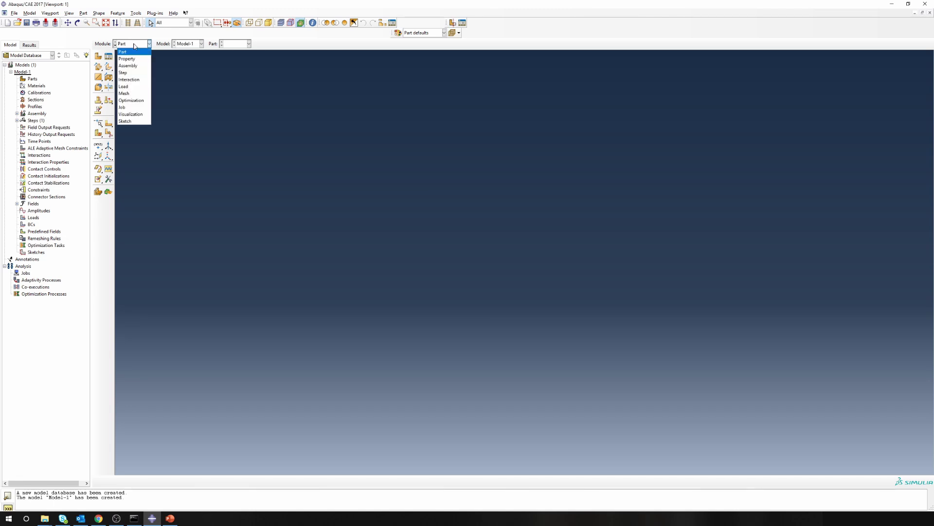
left_click(128, 53)
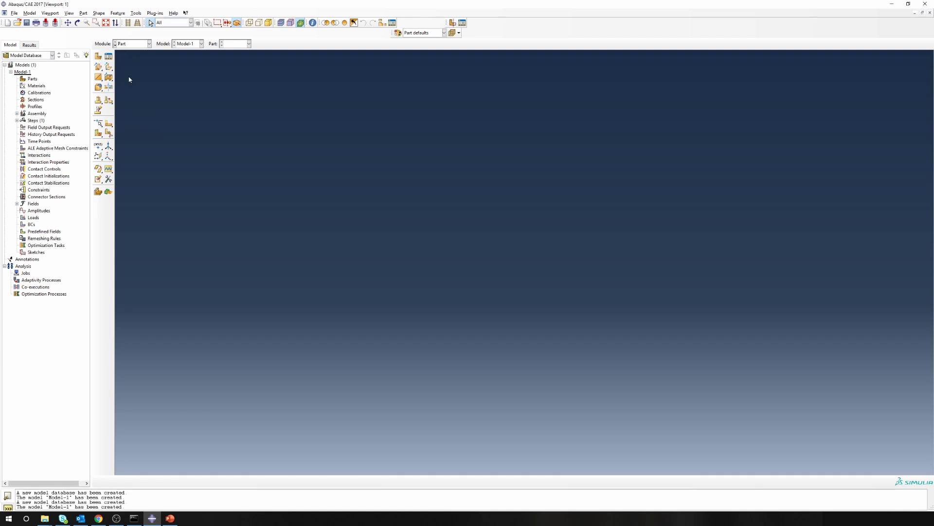
left_click(98, 57)
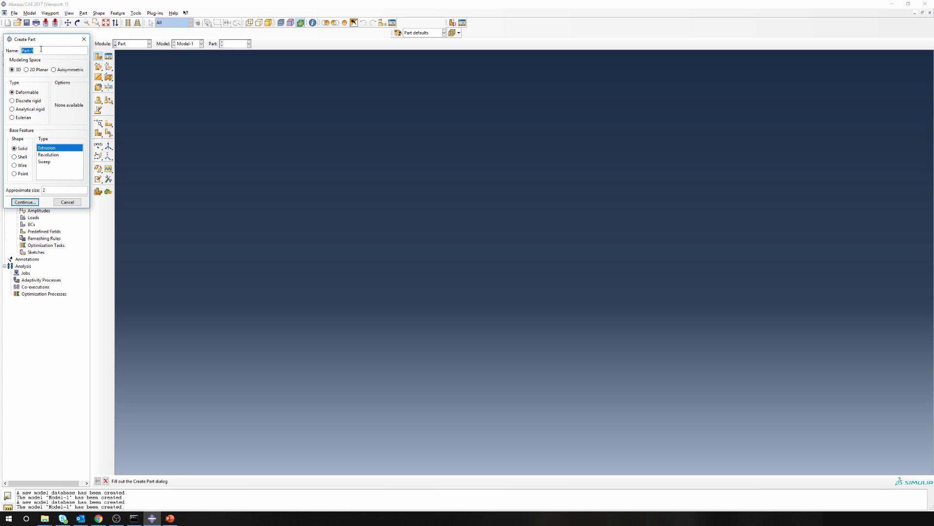
type("Beam")
Sketch a square rectangle from corner 0,0 to corner 0.1,0.1
left_click(32, 202)
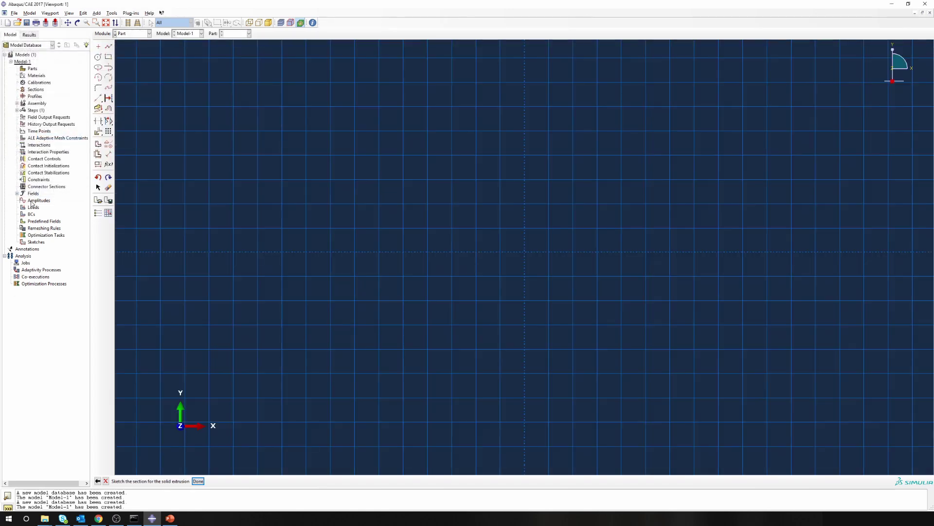
left_click(108, 57)
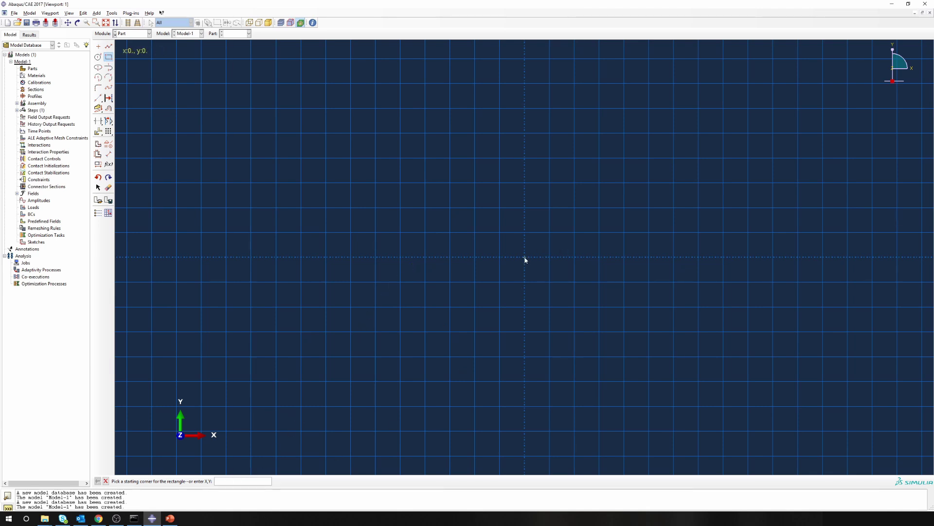
left_click(240, 481)
type("0")
key("Return")
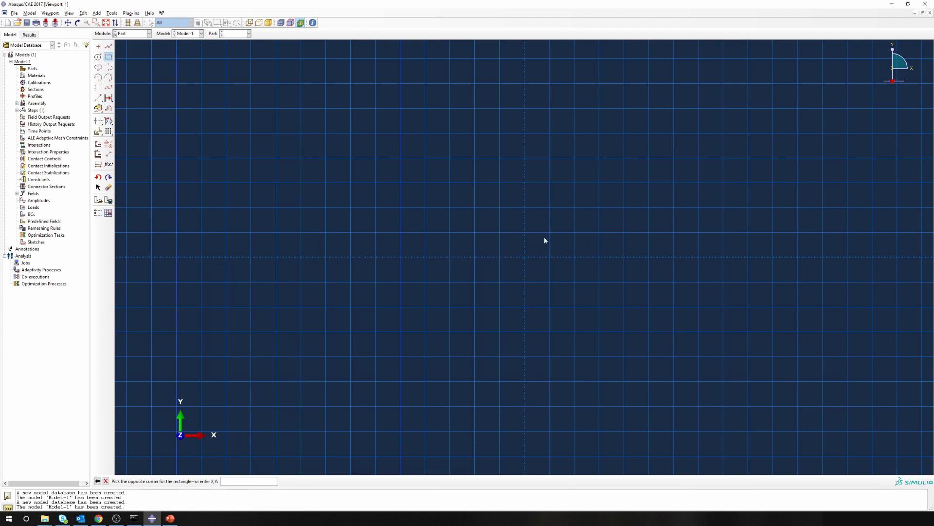
type("0.1,0.1")
key("Return")
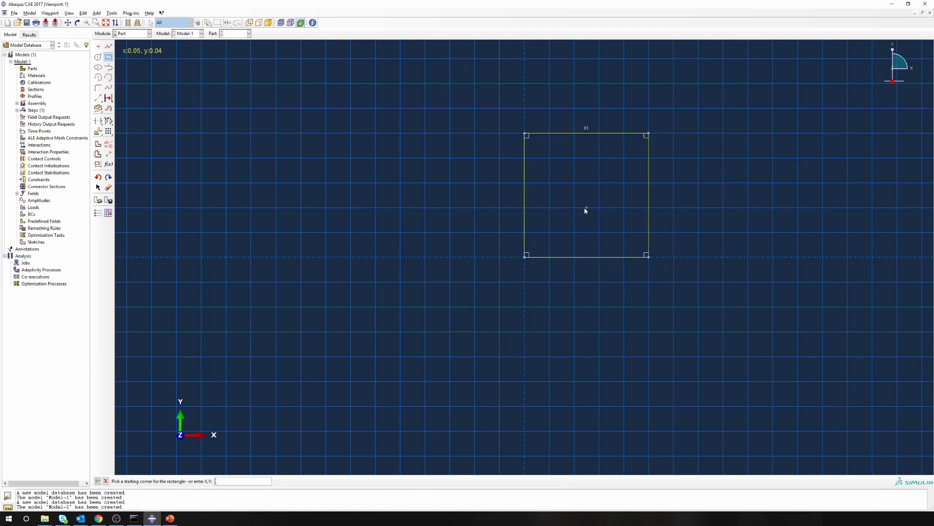
Finish the sketch and extrude the square section to a depth of 1
middle_click(446, 229)
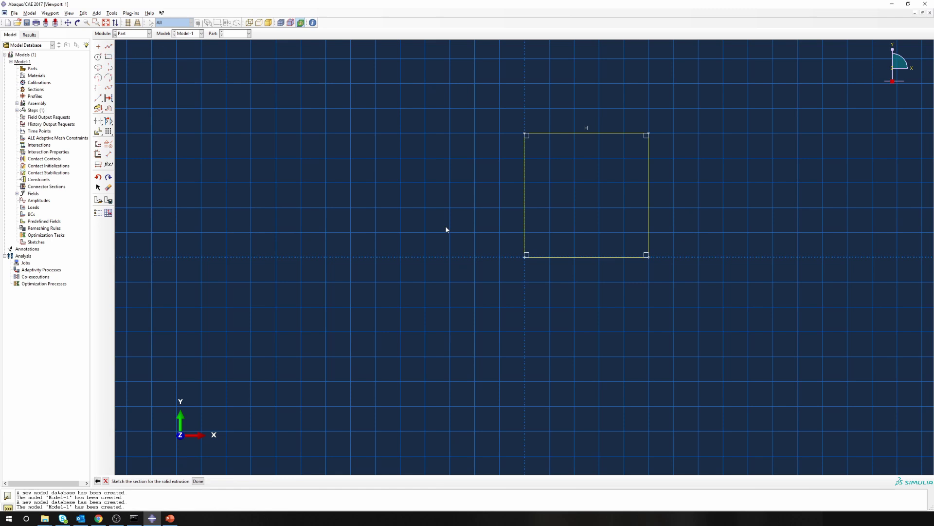
middle_click(422, 259)
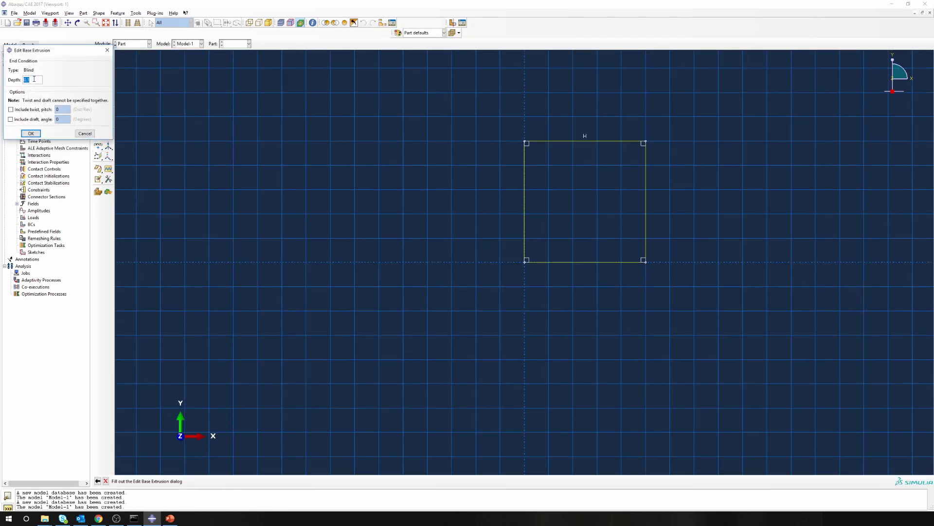
left_click(31, 134)
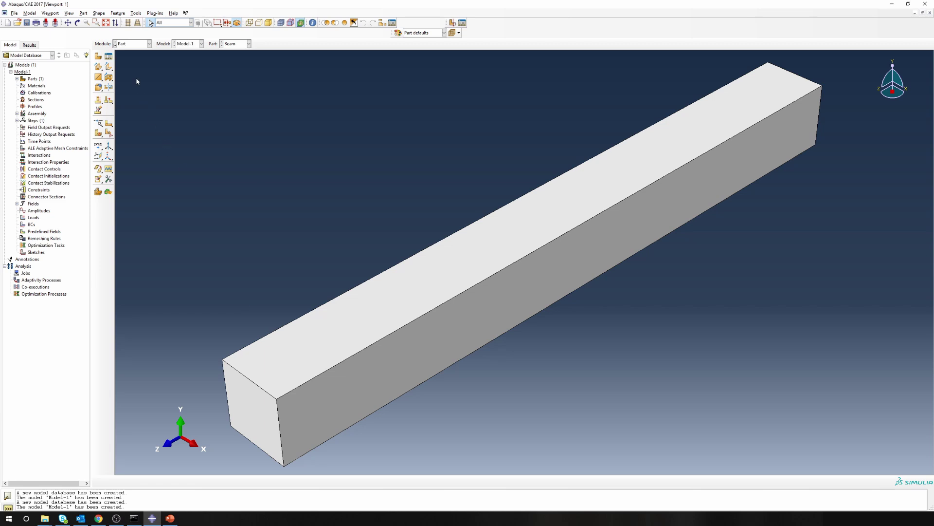
Switch to the Property module and create a material named 'Wood'
left_click(132, 48)
left_click(132, 59)
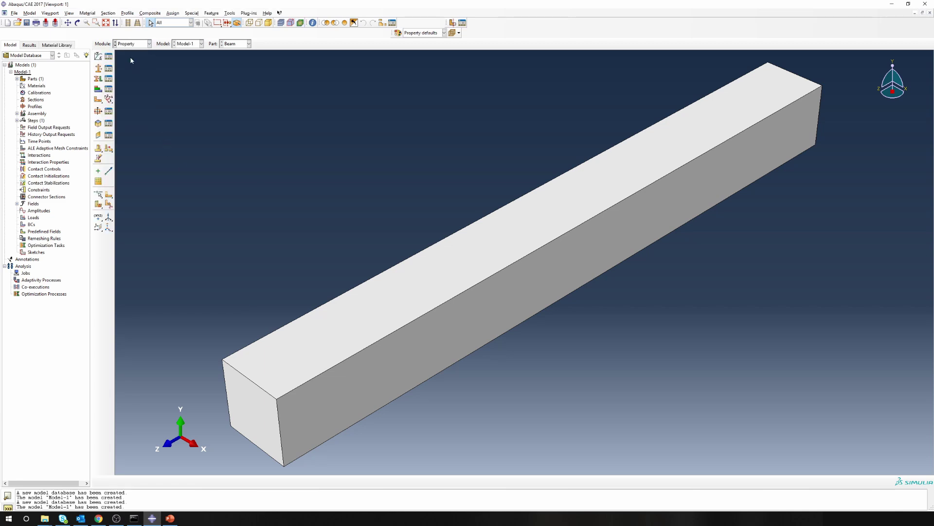
left_click(98, 57)
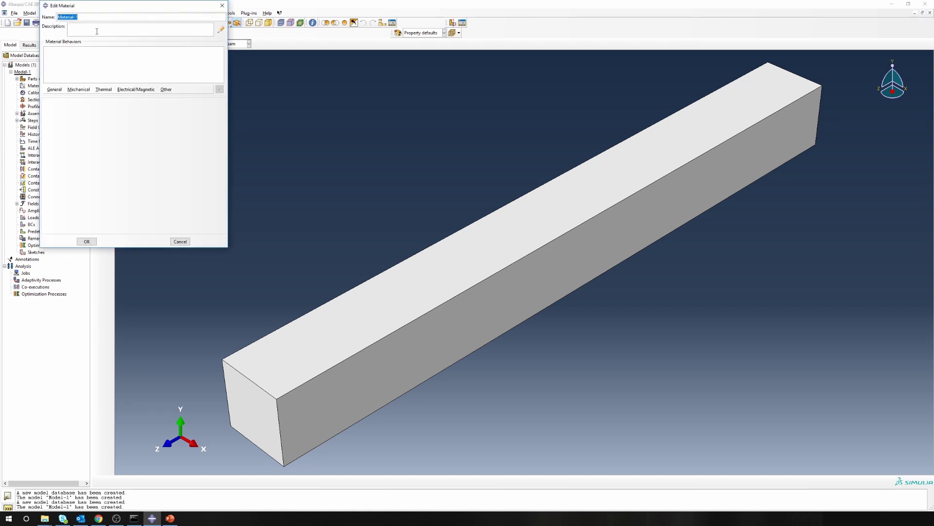
type("Wood")
Give Wood elastic behaviour with Young's modulus 8e9 and Poisson's ratio 0.3
left_click(80, 91)
mouse_move(91, 99)
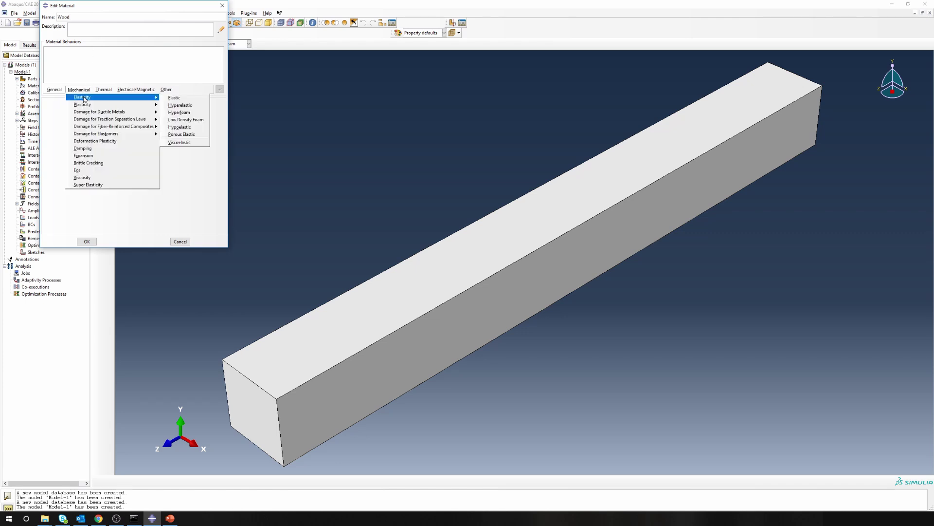
left_click(170, 100)
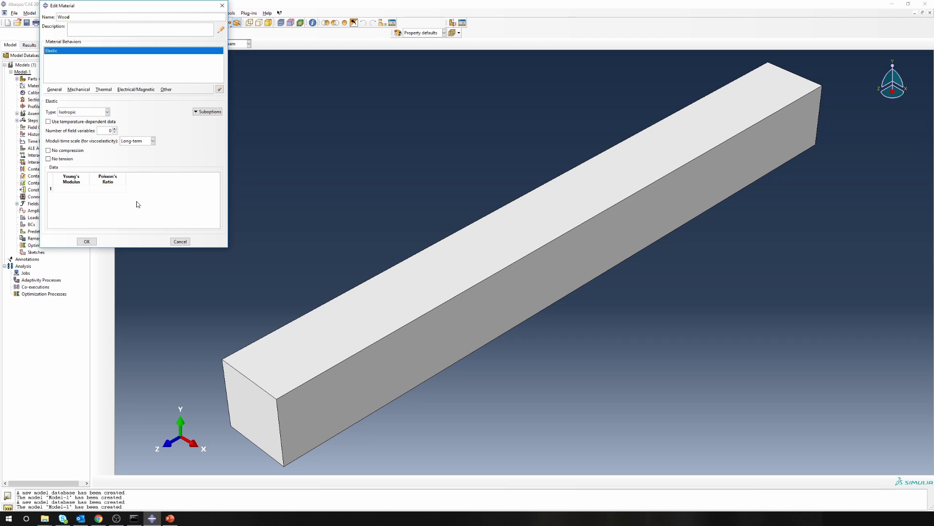
left_click(72, 188)
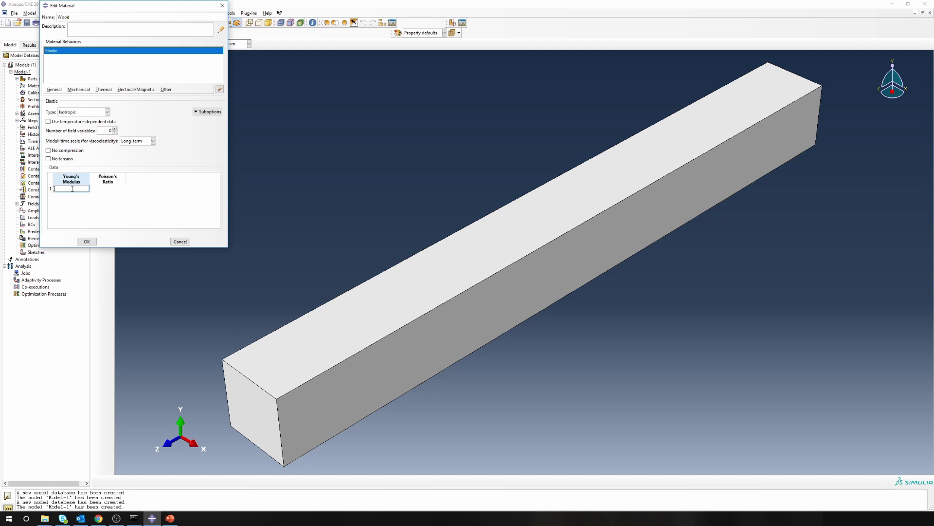
type("8e9")
left_click(105, 189)
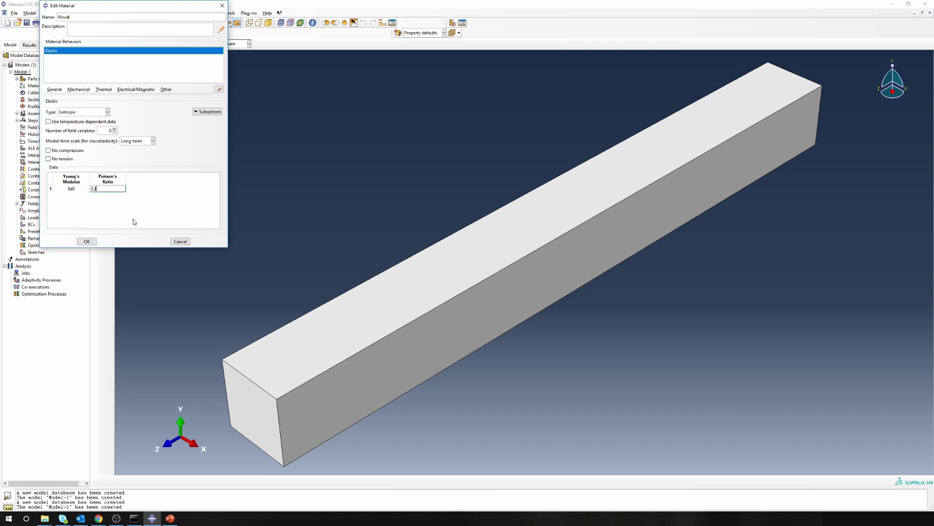
left_click(86, 241)
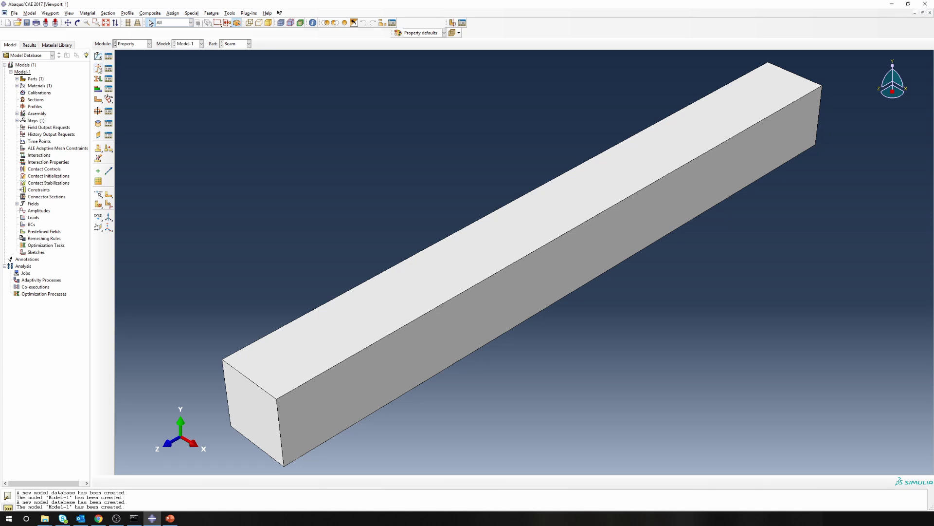
Create a solid homogeneous section named 'Wooden section' using the Wood material
left_click(98, 69)
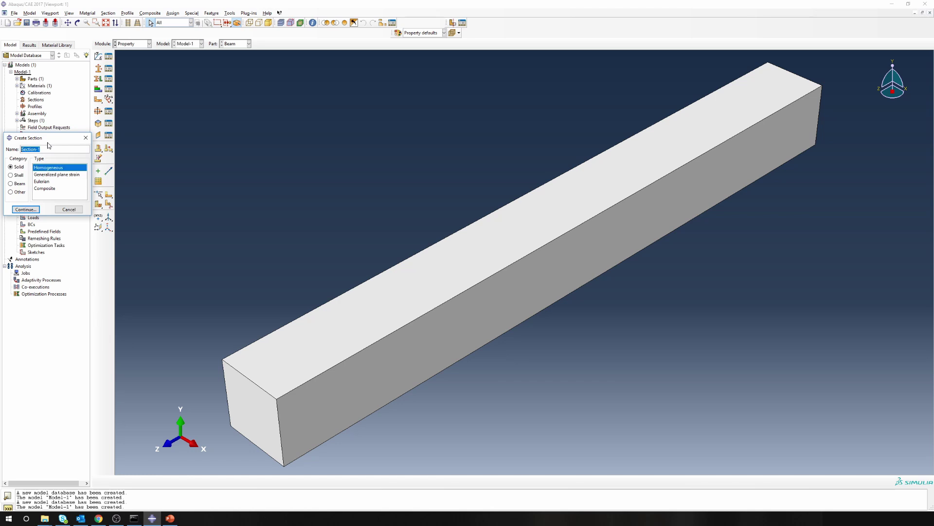
type("Wooden s")
left_click(30, 213)
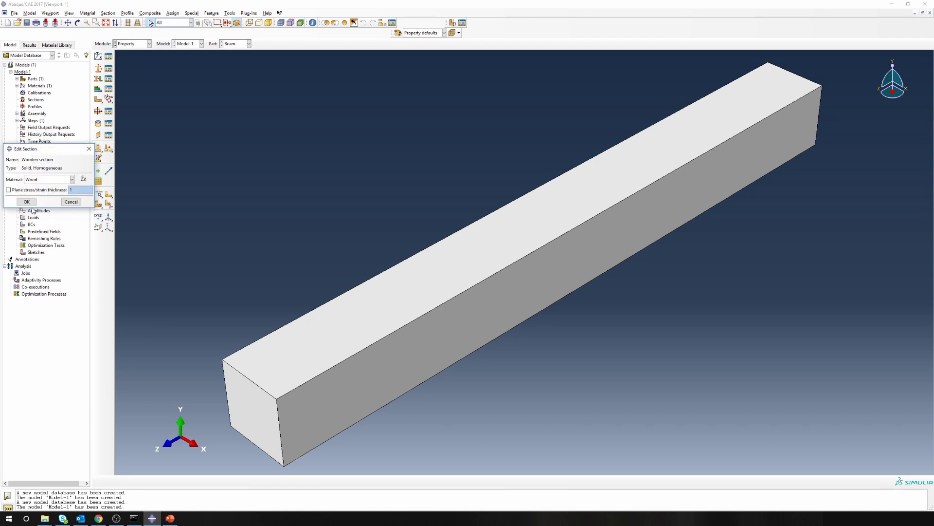
left_click(42, 182)
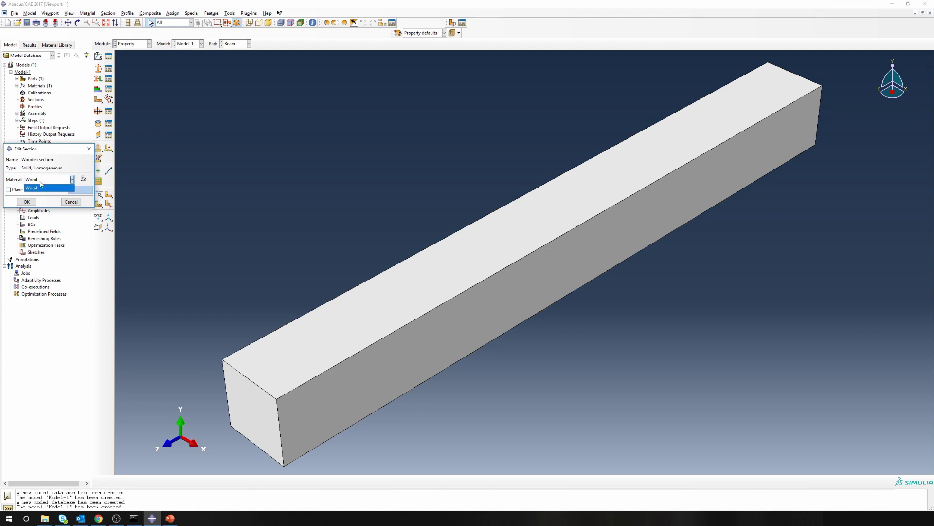
left_click(40, 188)
left_click(27, 201)
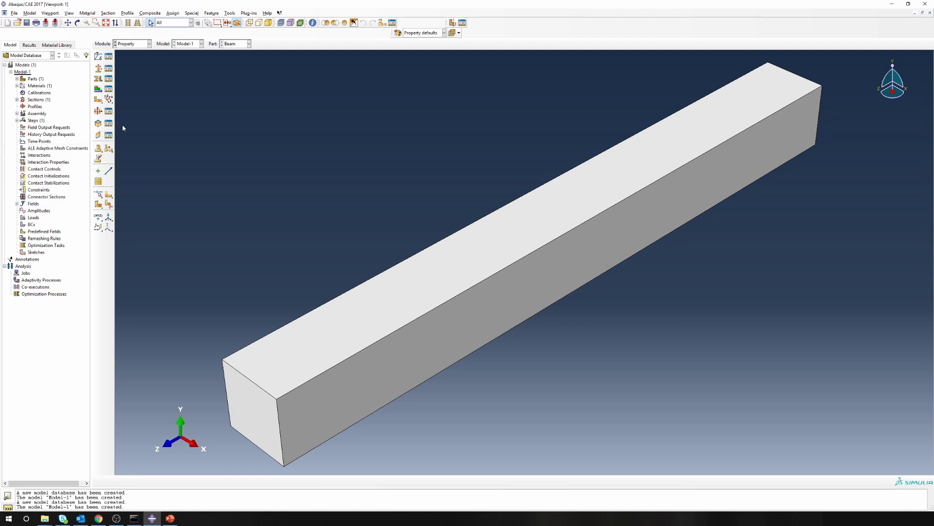
Assign Wooden section to the whole Beam part
left_click(98, 81)
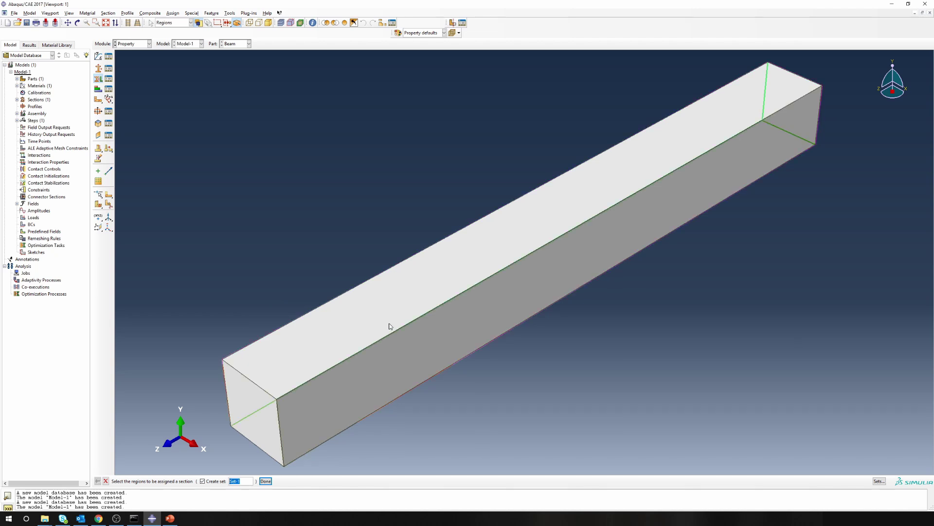
left_click(390, 327)
left_click(266, 481)
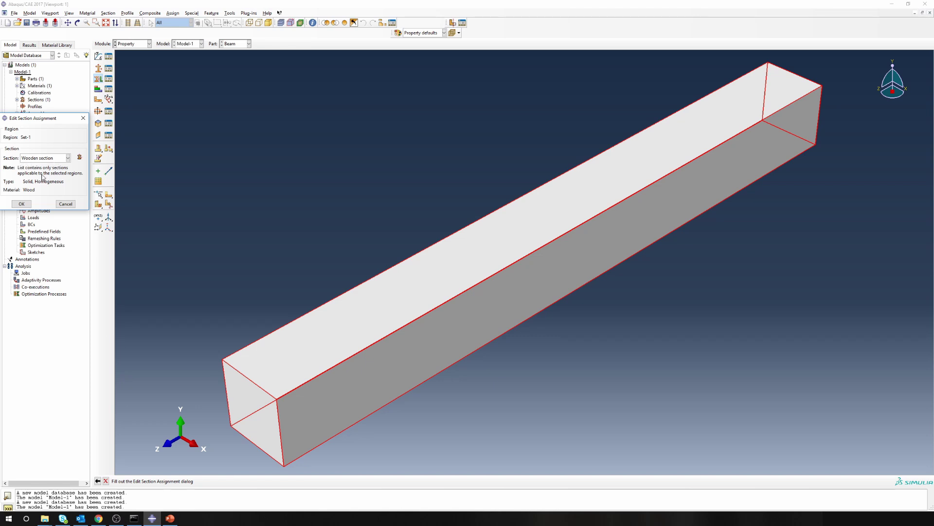
left_click(28, 205)
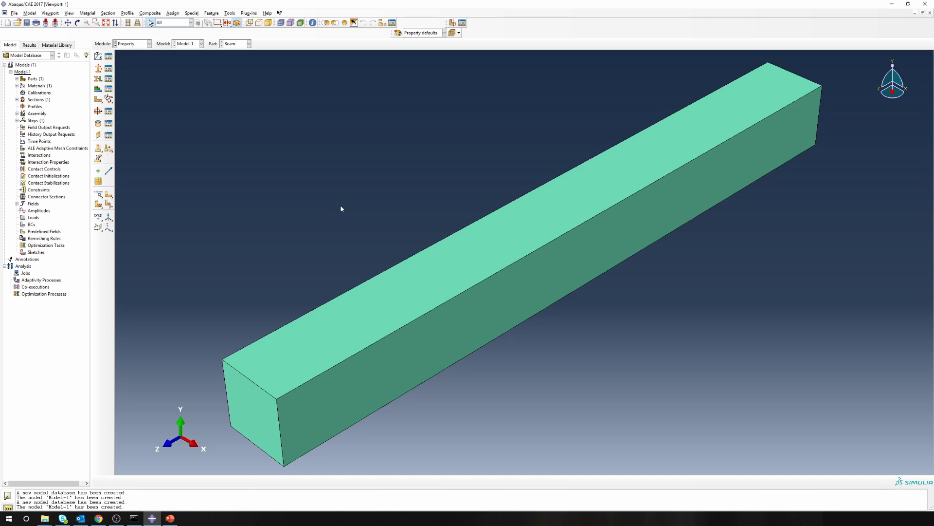
In the Assembly module, add a dependent instance of the Beam part
left_click(135, 46)
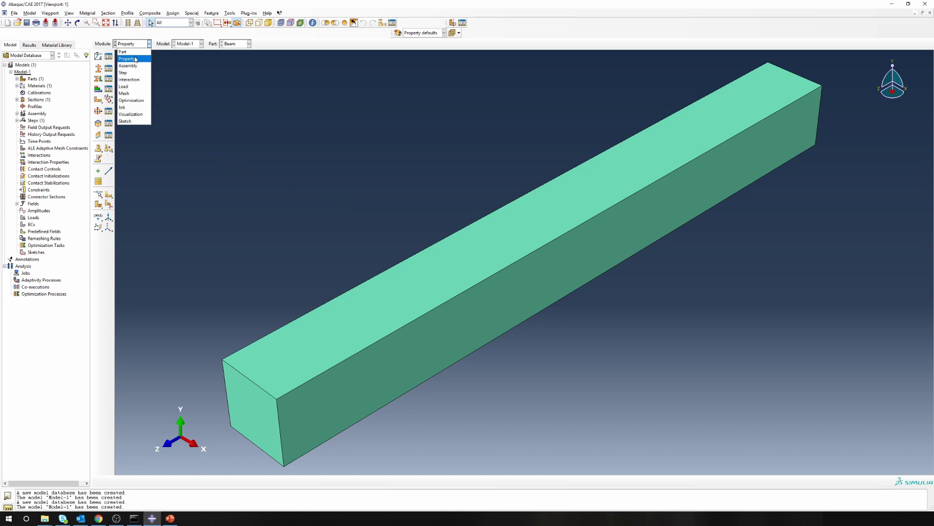
left_click(136, 67)
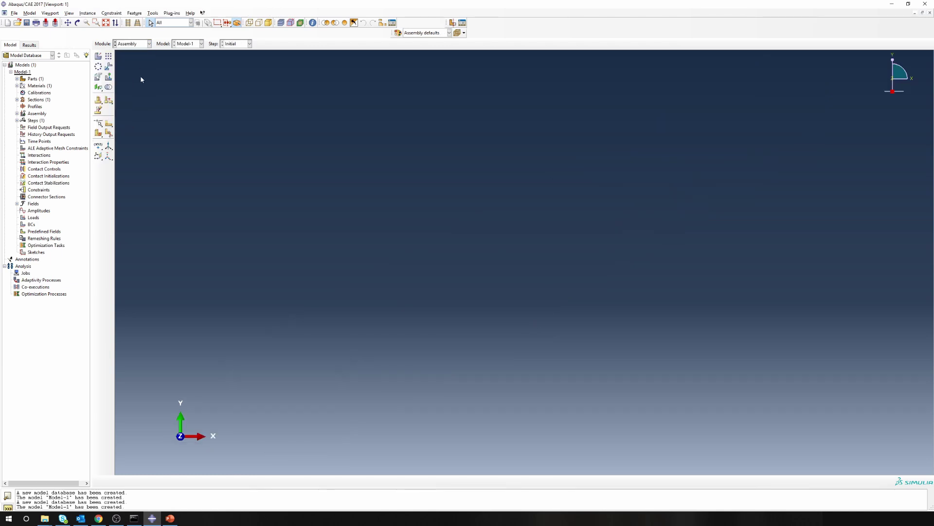
left_click(98, 57)
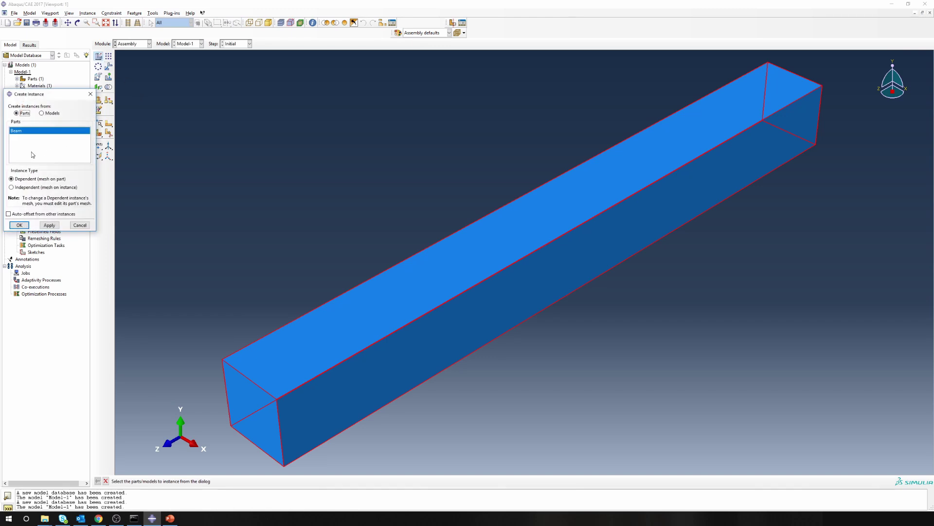
left_click(19, 225)
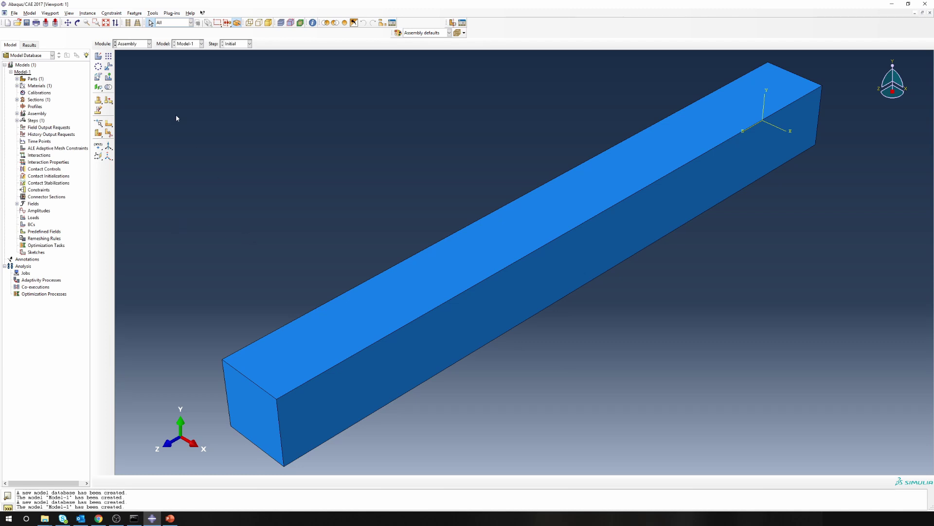
left_click(134, 44)
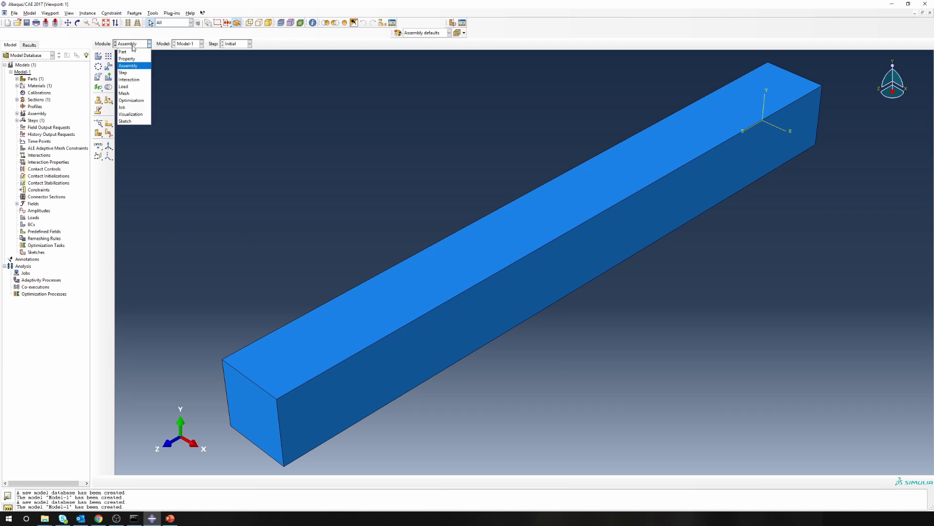
Create a Static, General step named 'Static', keeping the default time period of 1
left_click(131, 73)
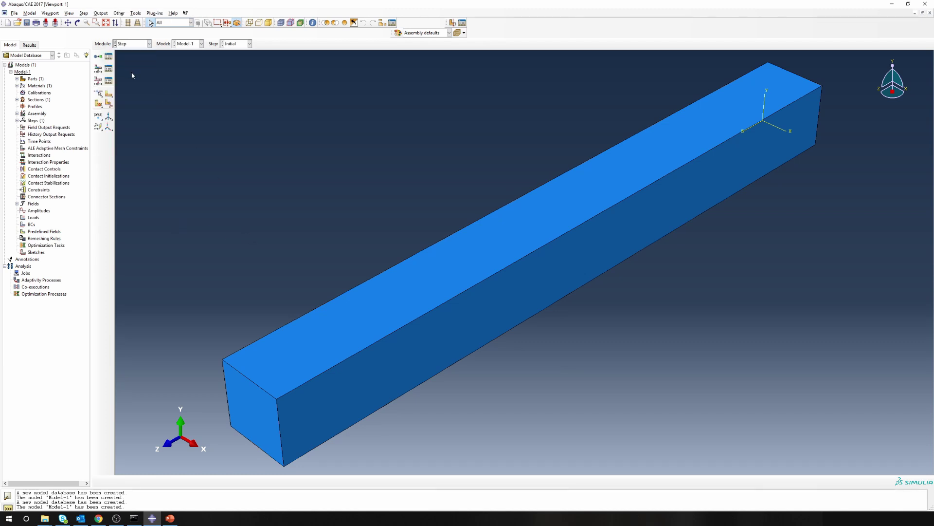
left_click(98, 58)
left_click_drag(99, 75, 158, 93)
type("Static")
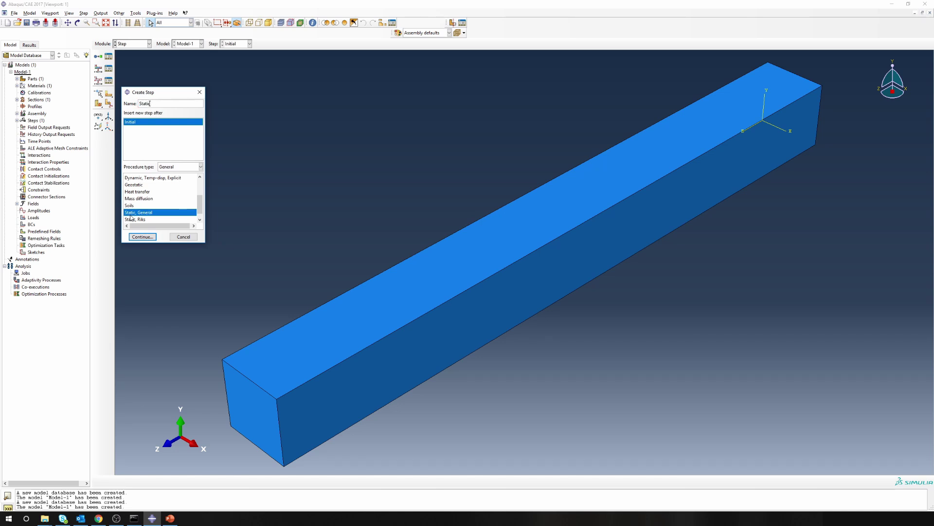
left_click(145, 237)
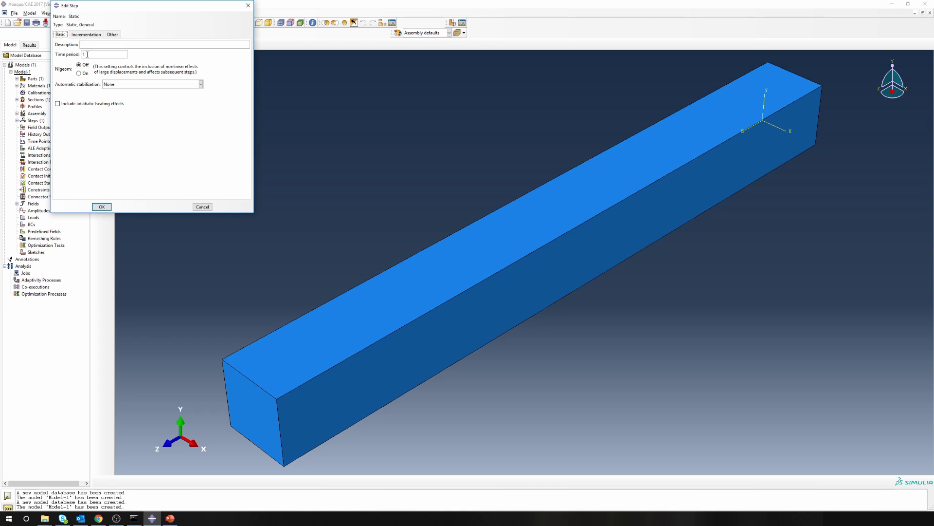
left_click(85, 34)
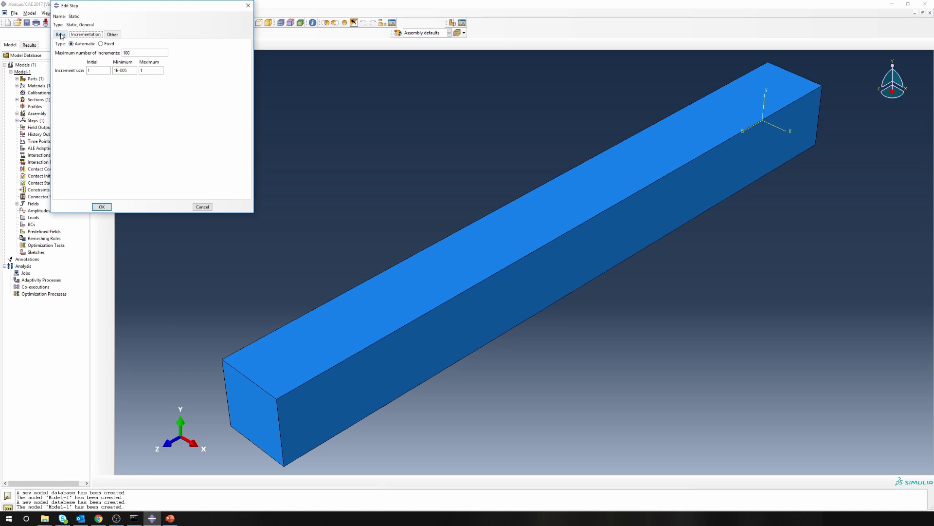
left_click(112, 35)
left_click(61, 36)
Confirm the Static step, pass through the Load module, then return to Part
left_click(102, 207)
left_click(132, 44)
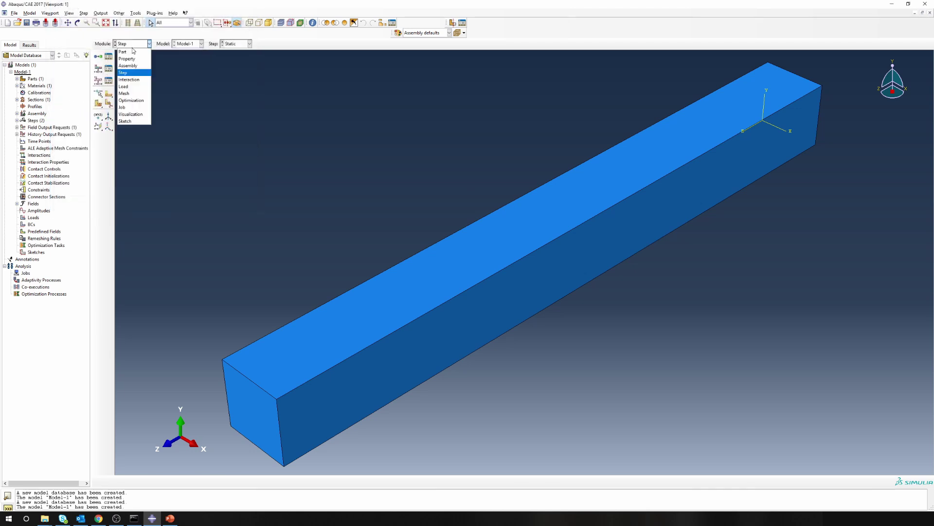
left_click(130, 88)
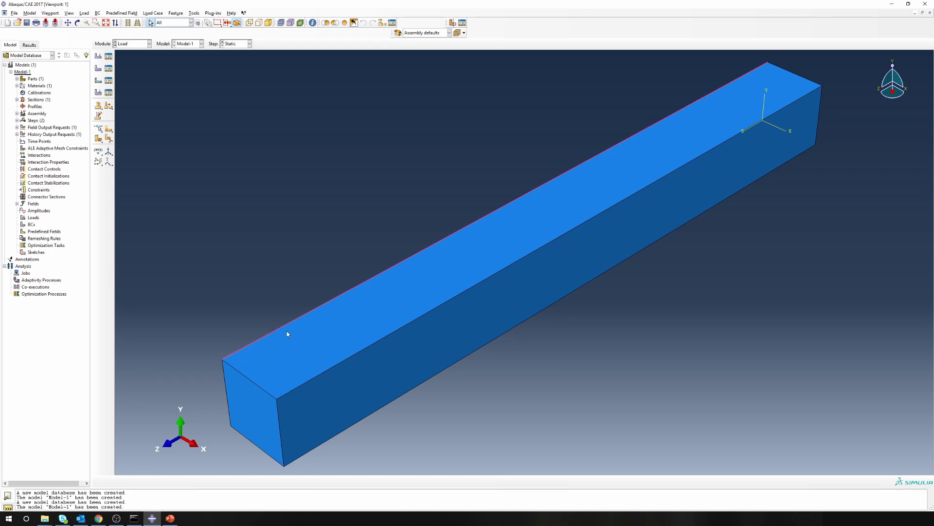
left_click(130, 44)
left_click(133, 51)
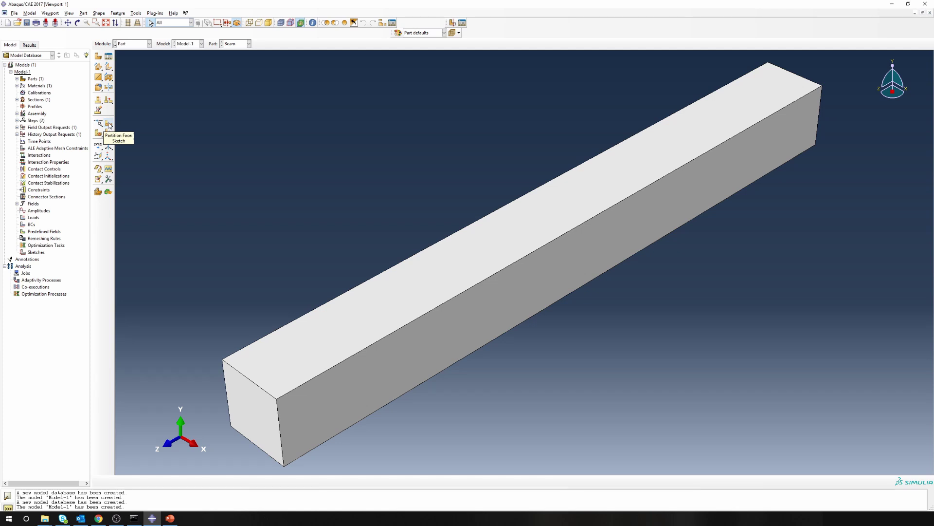
Pick the Beam's top face for a sketch partition, oriented by its long top edge
left_click(109, 125)
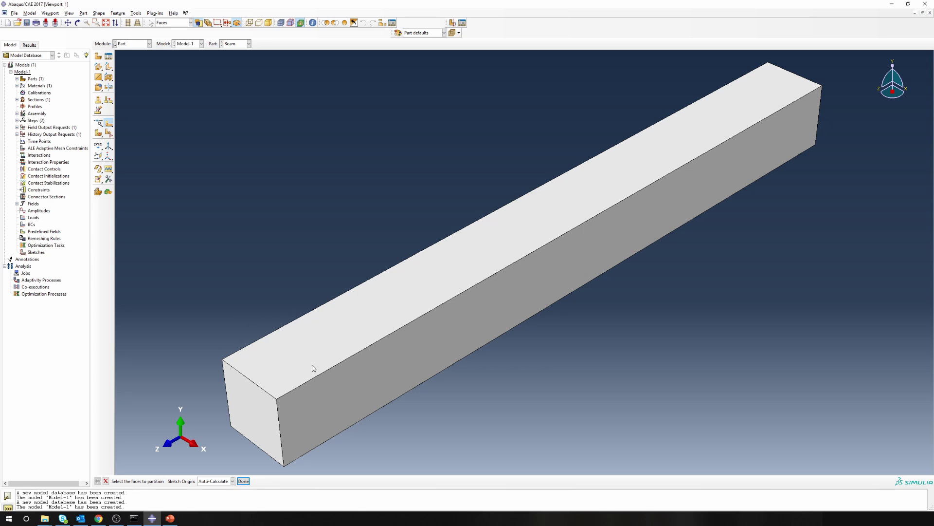
left_click(385, 317)
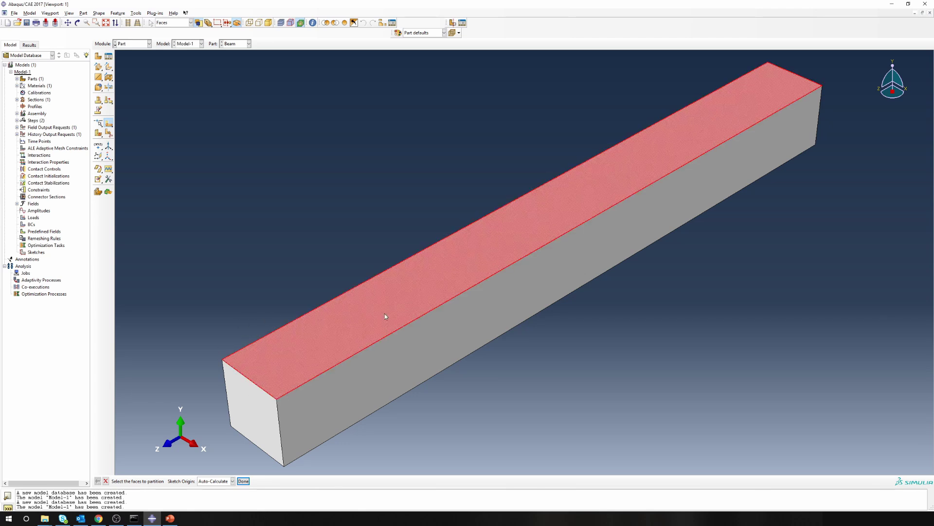
left_click(243, 481)
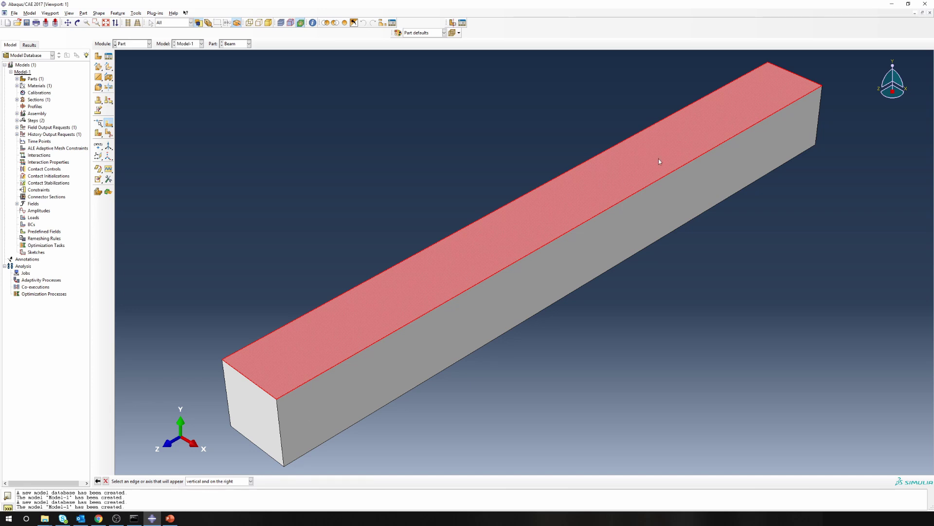
left_click(789, 72)
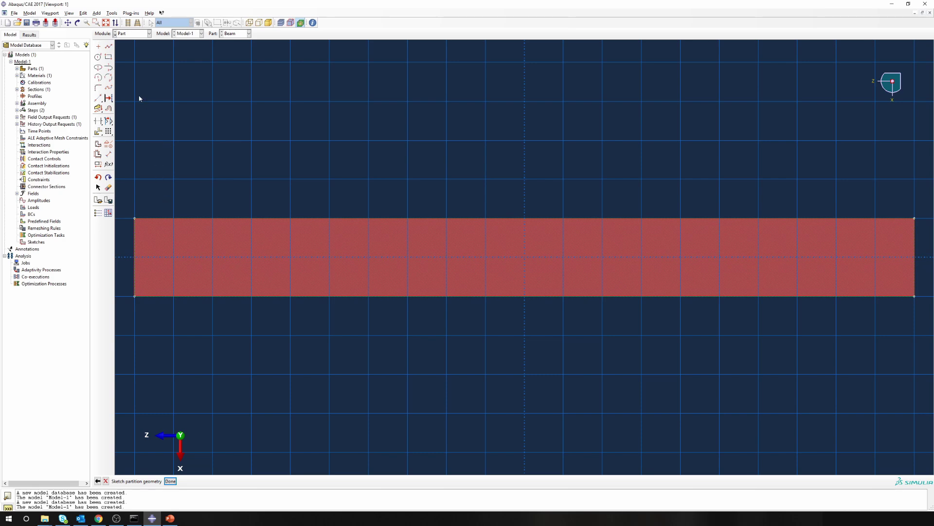
Draw a straight crosswise line across the top face near the near end and apply it
left_click(109, 48)
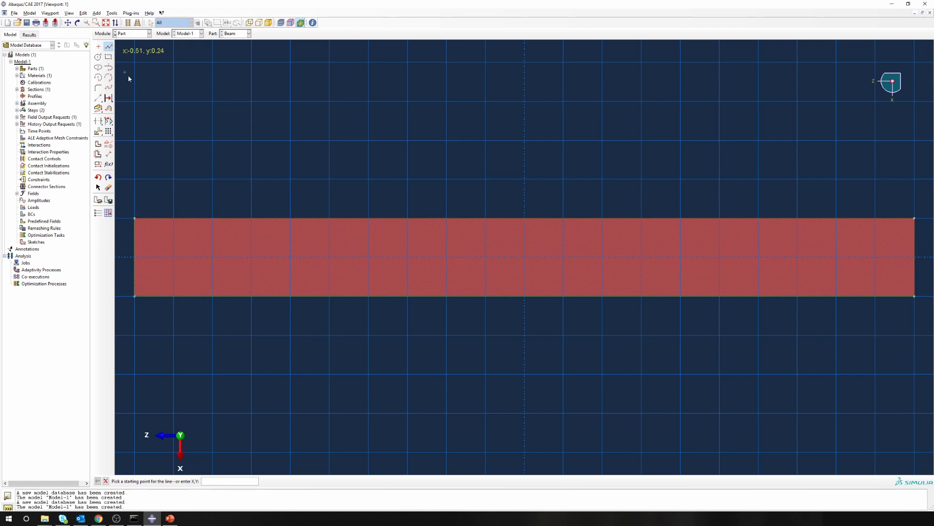
left_click(214, 219)
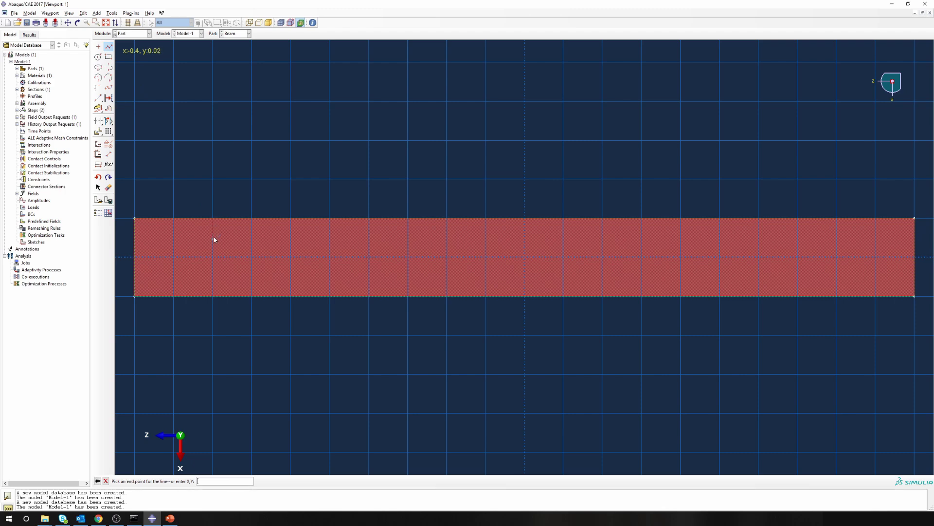
left_click(212, 296)
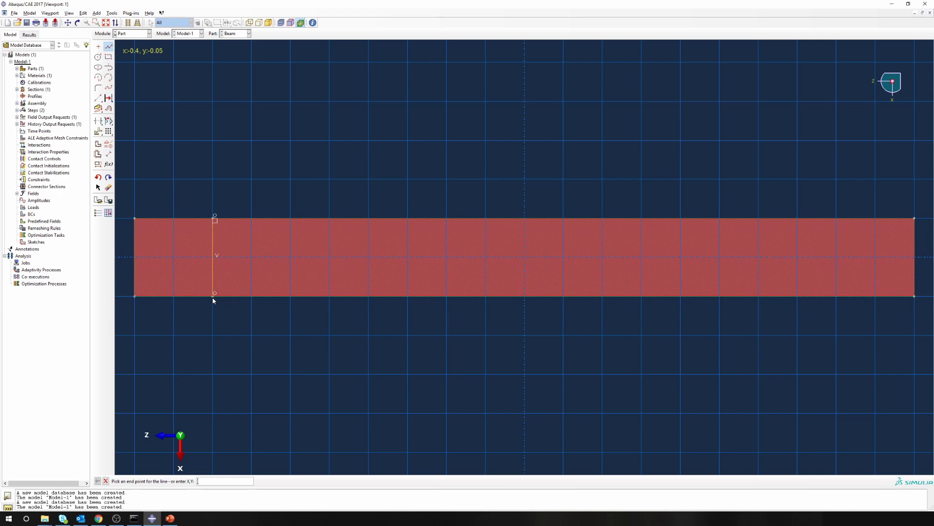
middle_click(271, 316)
middle_click(241, 192)
left_click(170, 481)
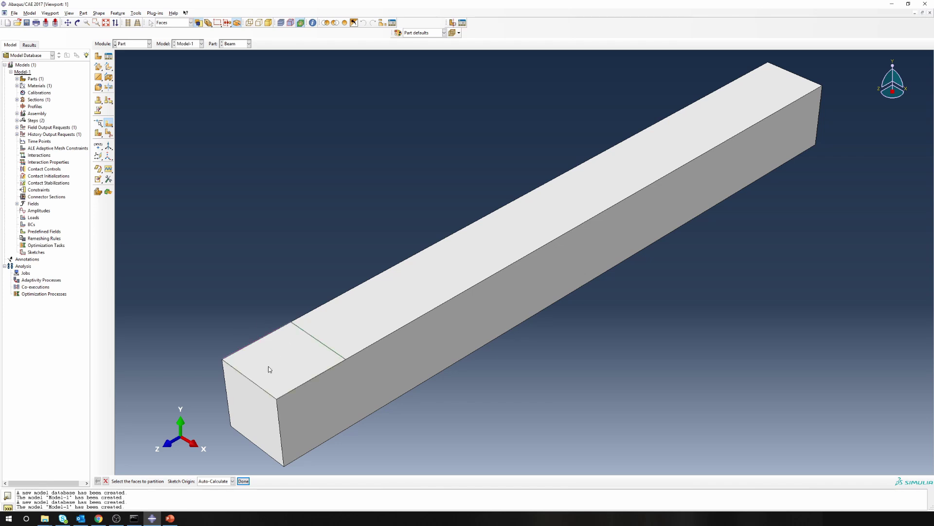
Switch to the Load module and zoom out and orbit the partitioned beam assembly
left_click(129, 44)
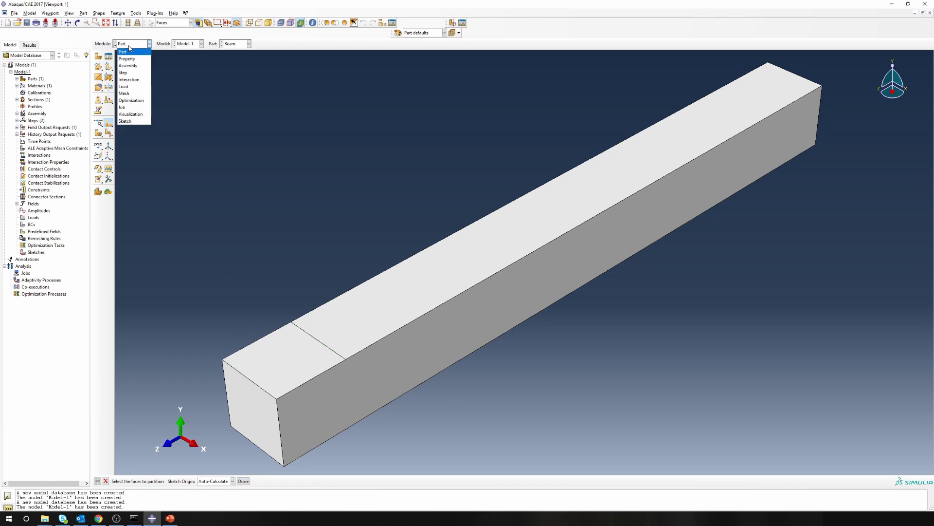
left_click(135, 87)
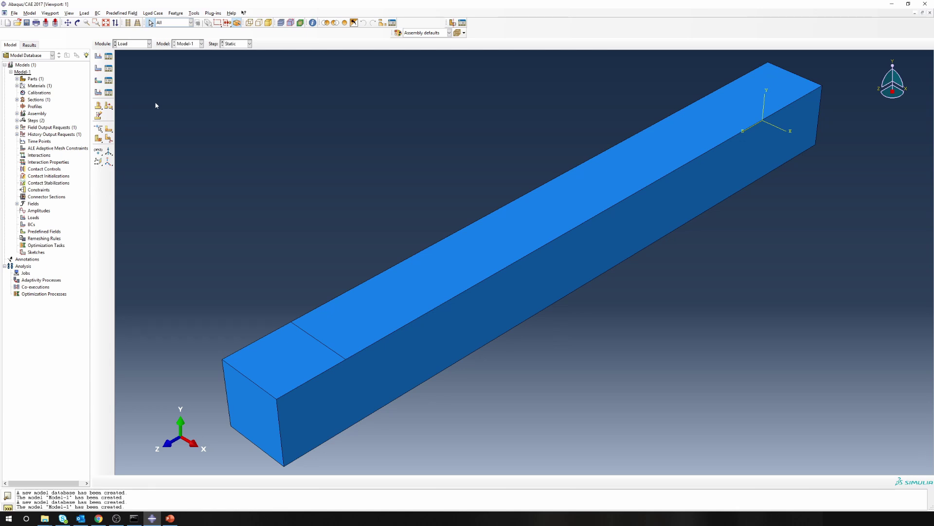
scroll(265, 239, "down", 3)
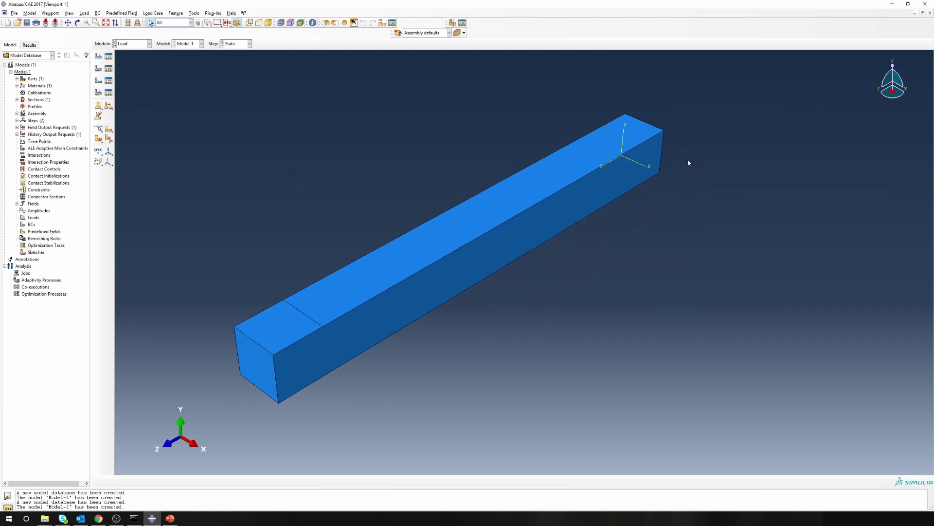
left_click_drag(682, 166, 587, 310, "ctrl+alt")
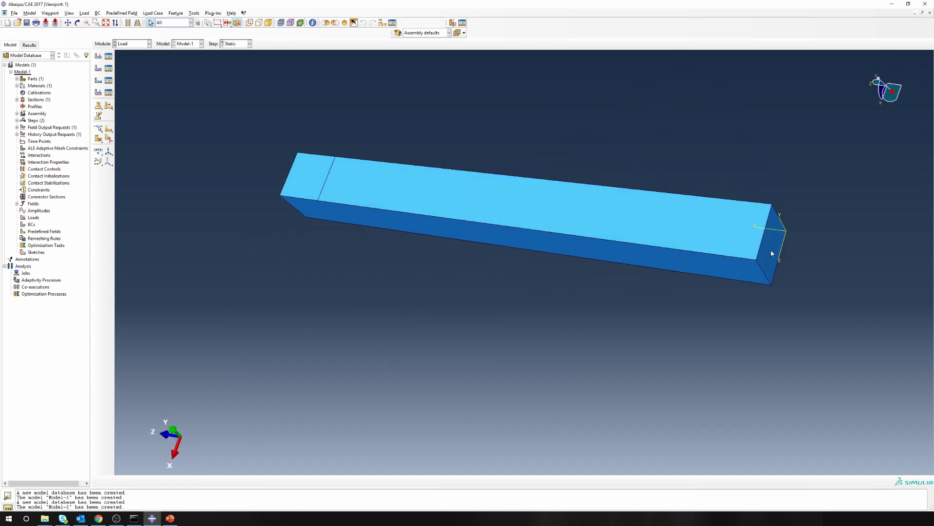
Clamp the beam's end face with an ENCASTRE boundary condition named 'Fixed end' in the Initial step
left_click(98, 71)
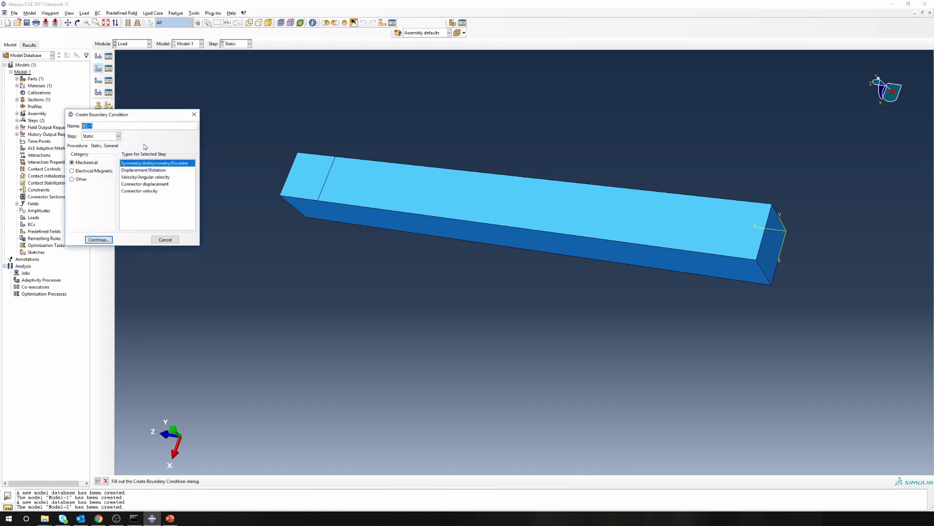
left_click(104, 136)
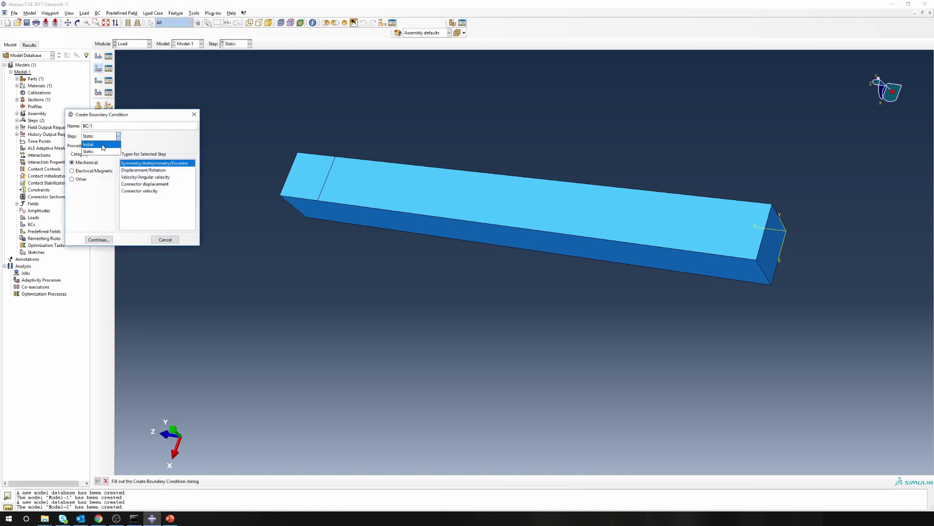
left_click(103, 145)
left_click_drag(92, 126, 77, 128)
type("F")
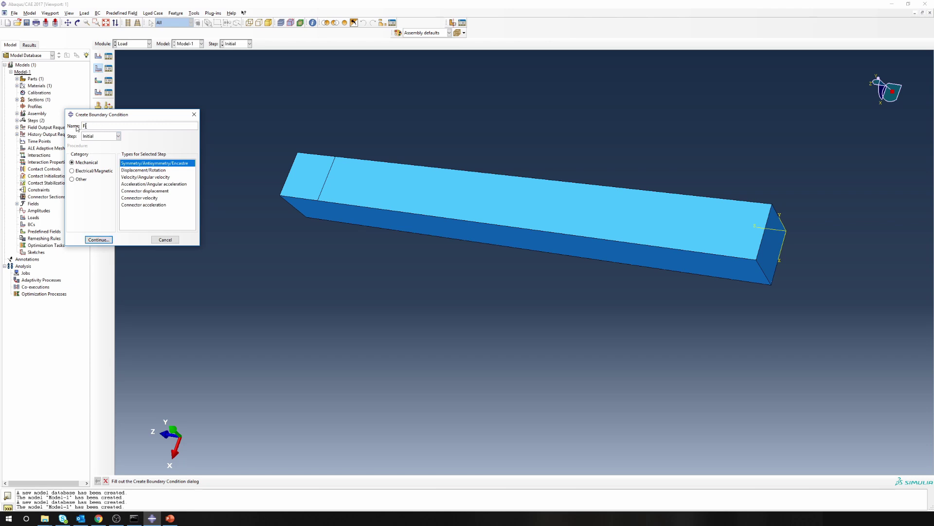
type("ixed end")
left_click(100, 240)
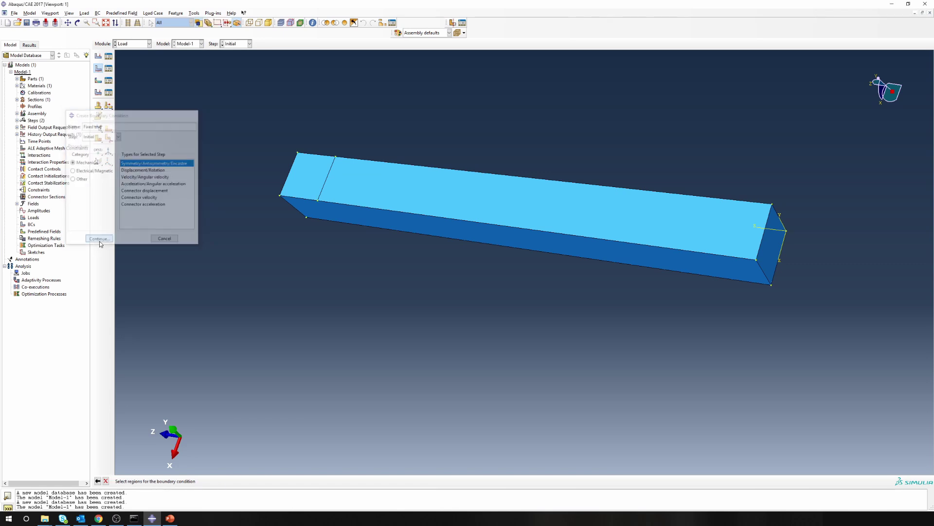
left_click(766, 248)
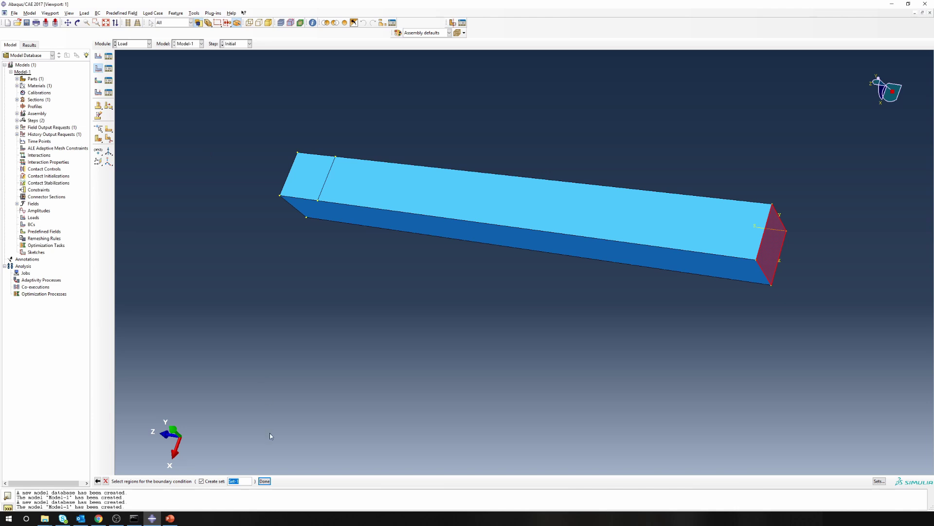
left_click(265, 481)
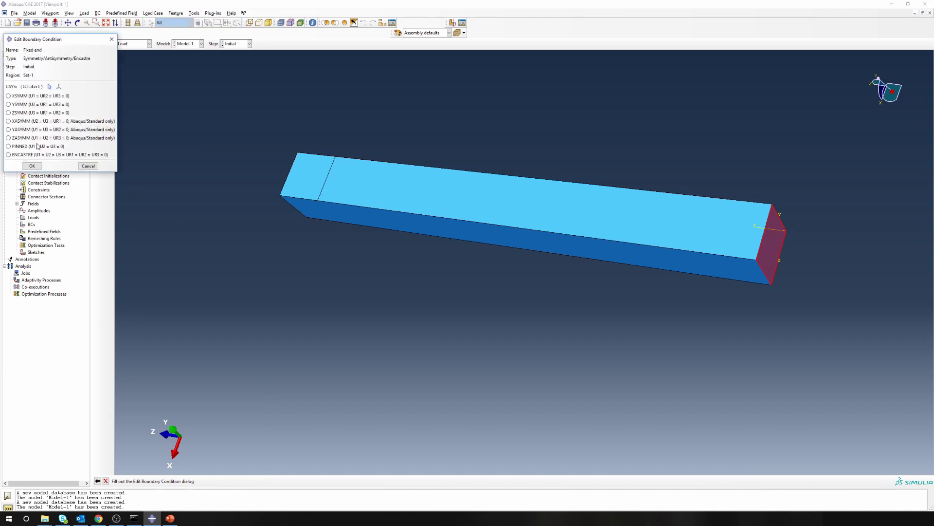
left_click(21, 156)
left_click(33, 166)
left_click_drag(498, 321, 304, 297, "ctrl+alt")
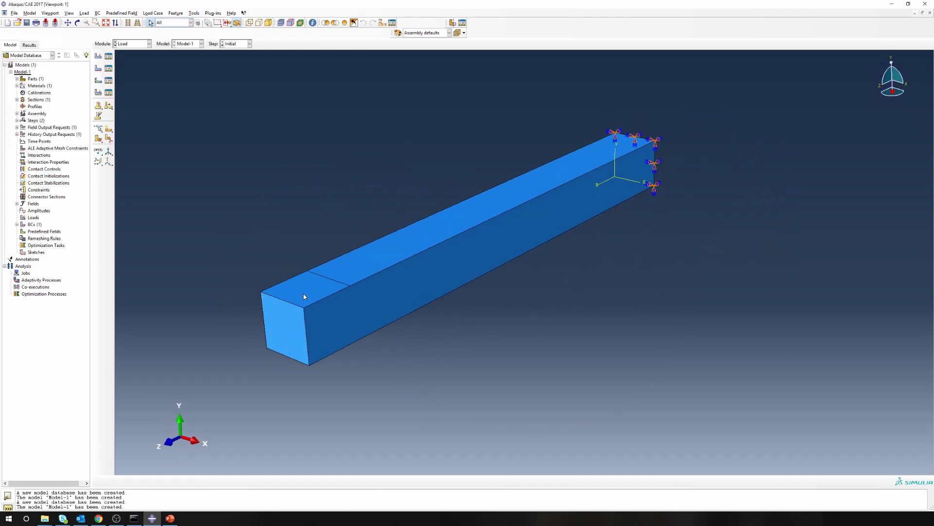
Start a pressure load named 'Monkey' in the Static step
left_click(98, 59)
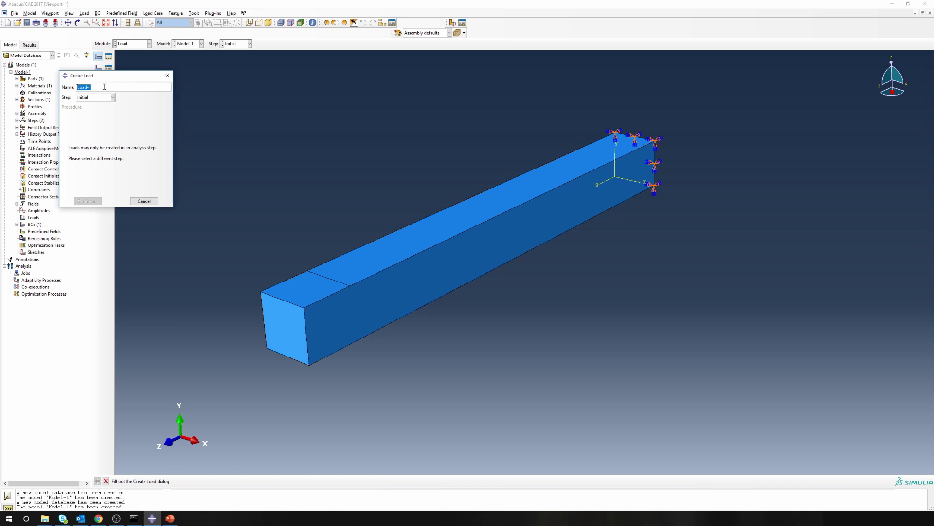
type("Monkey")
left_click(101, 98)
left_click(94, 114)
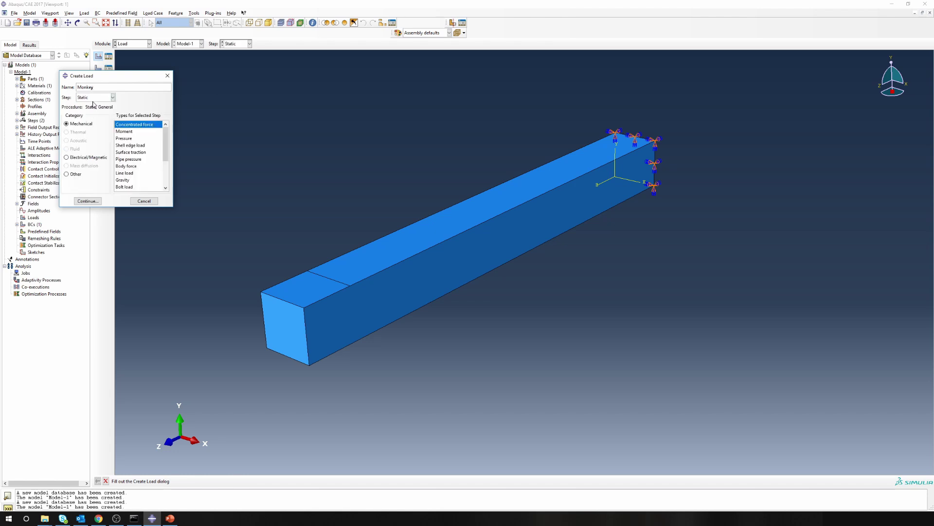
left_click(128, 140)
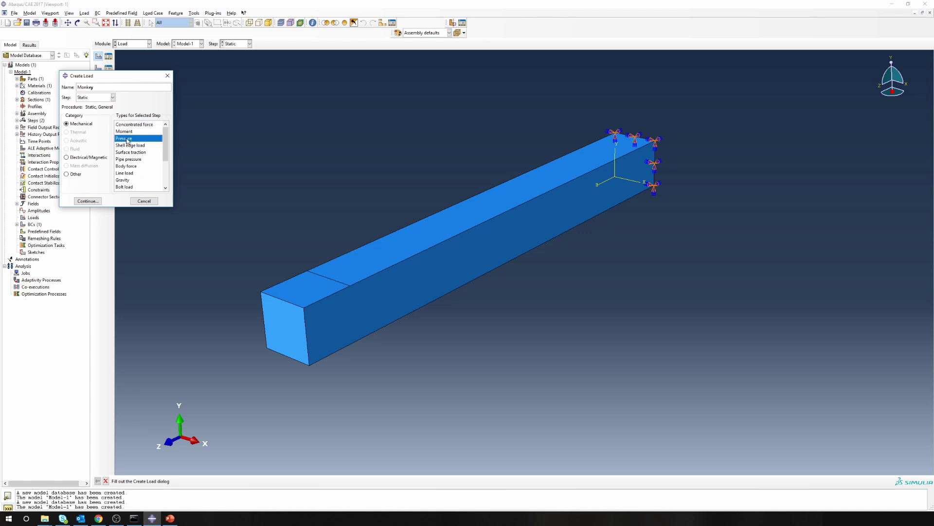
left_click(88, 201)
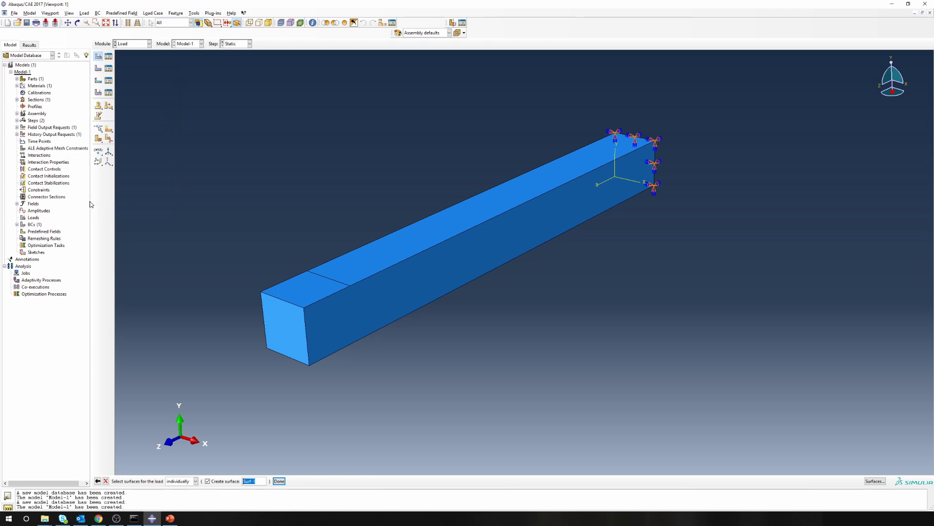
Apply the Monkey pressure of magnitude 30000 to the top face near the free end
left_click(301, 295)
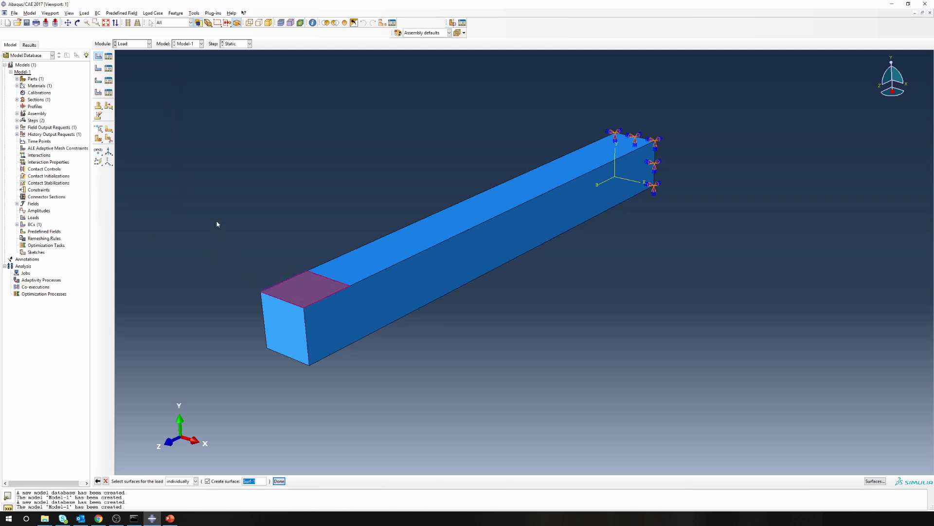
left_click(283, 480)
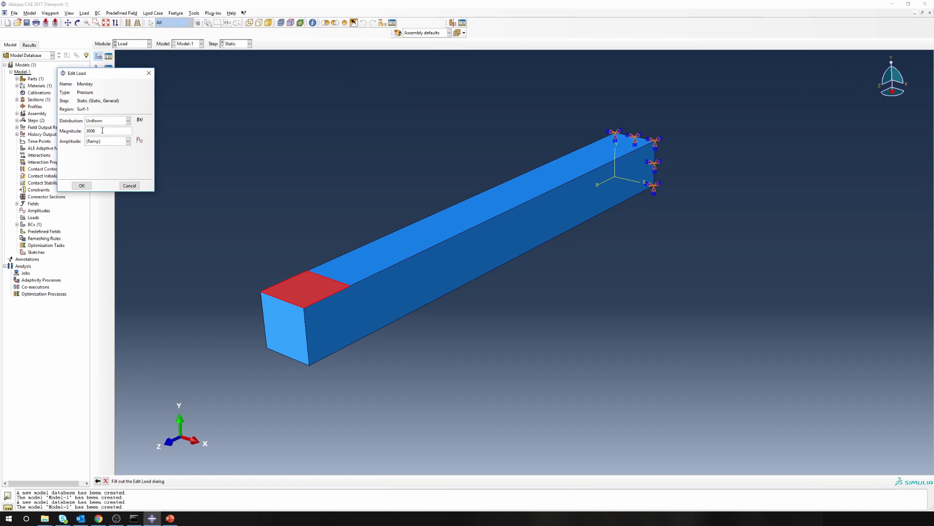
type("0")
left_click(82, 186)
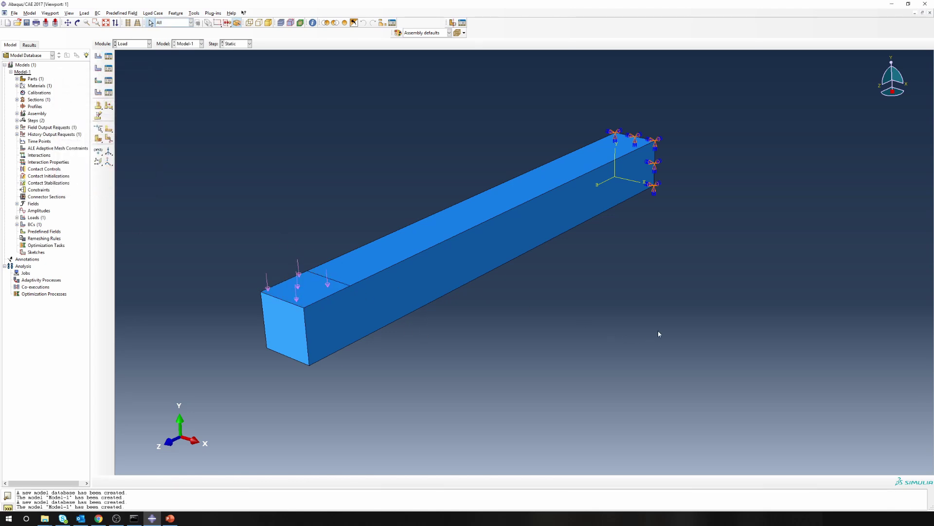
scroll(663, 332, "down", 2)
scroll(498, 273, "up", 2)
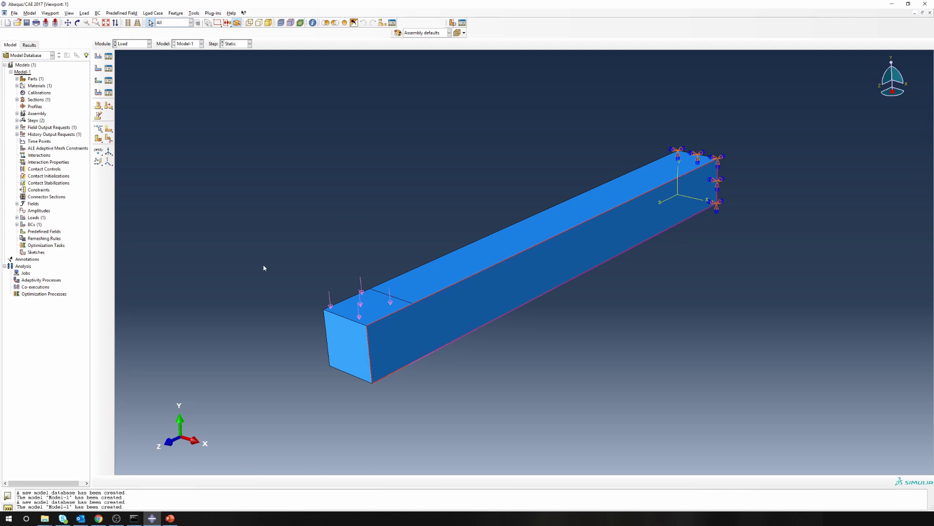
left_click(133, 45)
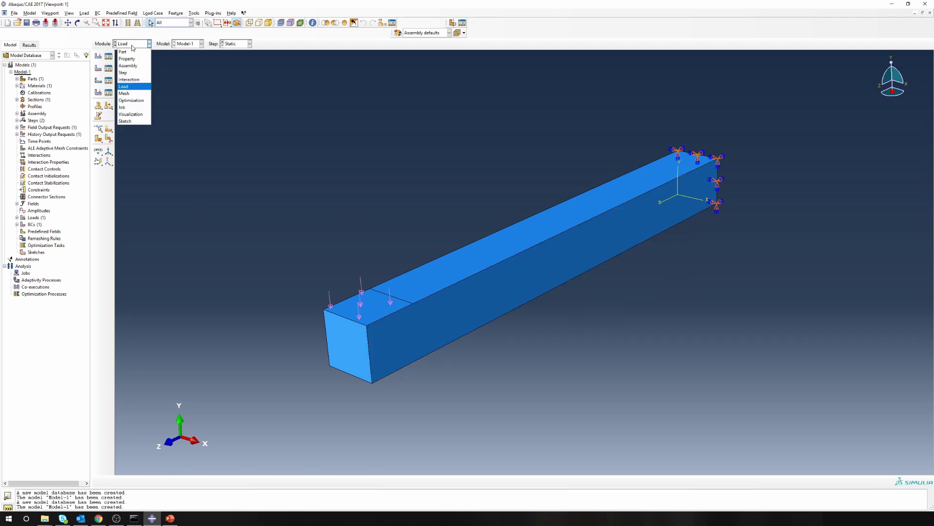
Switch to the Mesh module and display the Beam part instead of the assembly
left_click(133, 93)
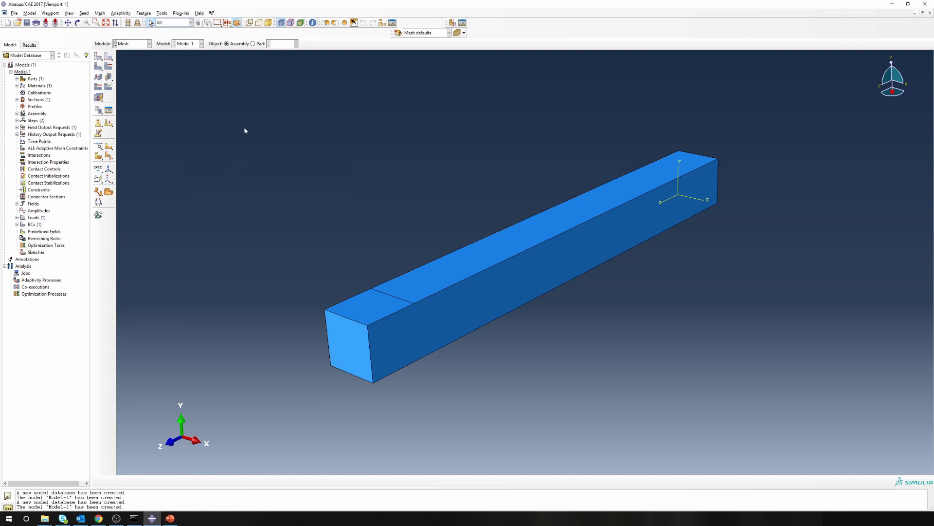
left_click(253, 44)
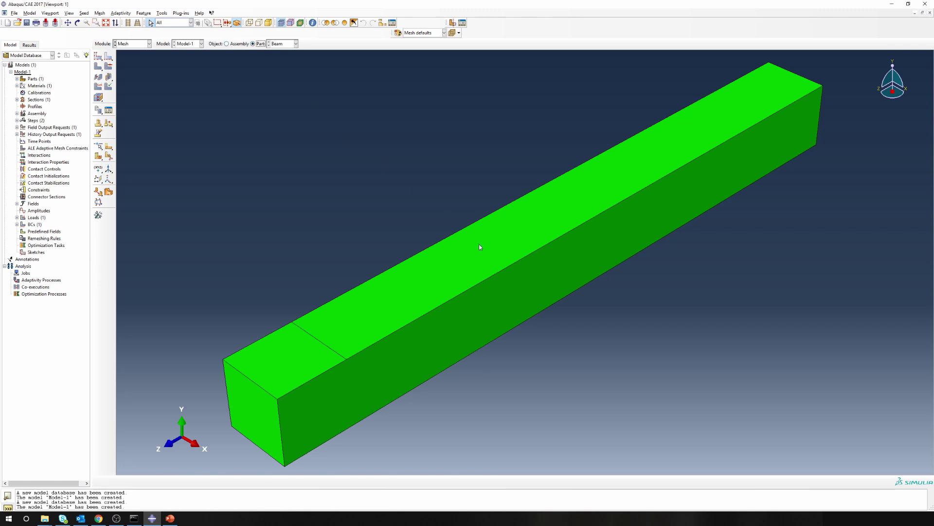
scroll(479, 244, "down", 3)
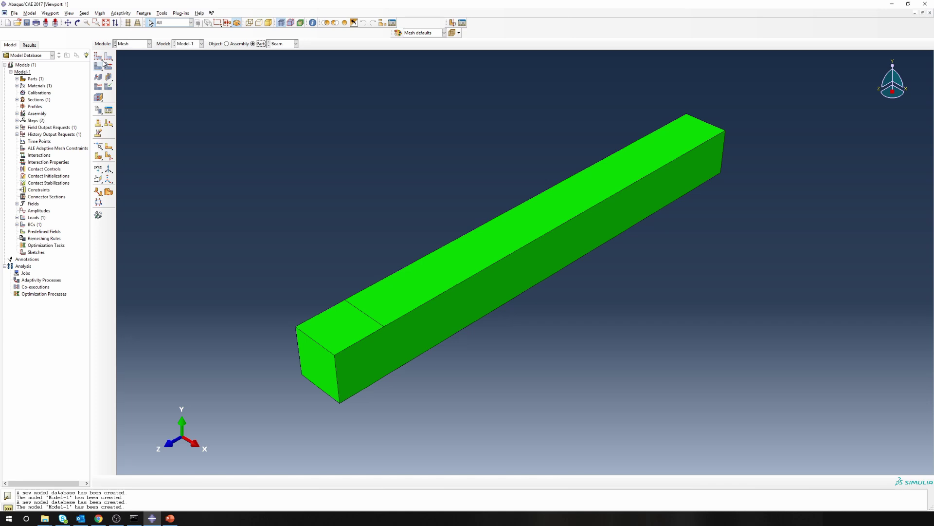
Assign Standard linear 3D Stress hex elements with reduced integration (C3D8R) to the whole beam
left_click(99, 14)
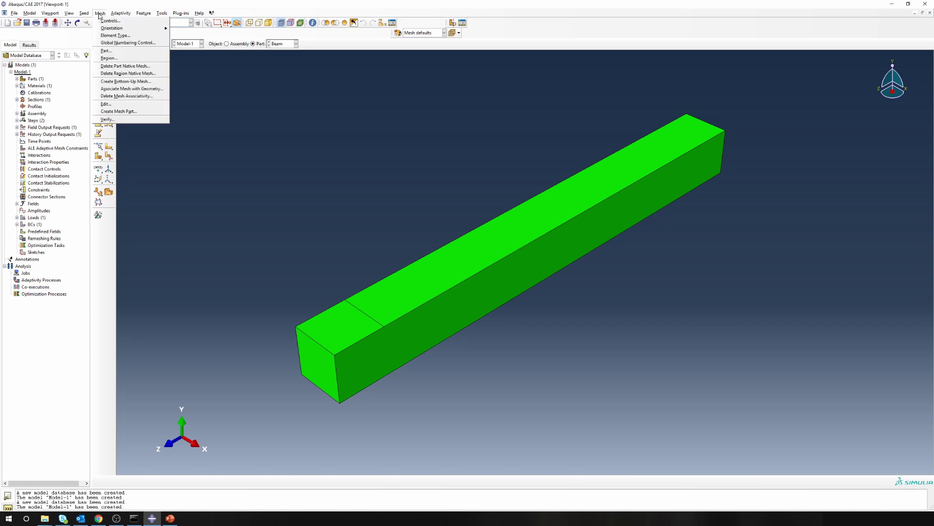
left_click(109, 36)
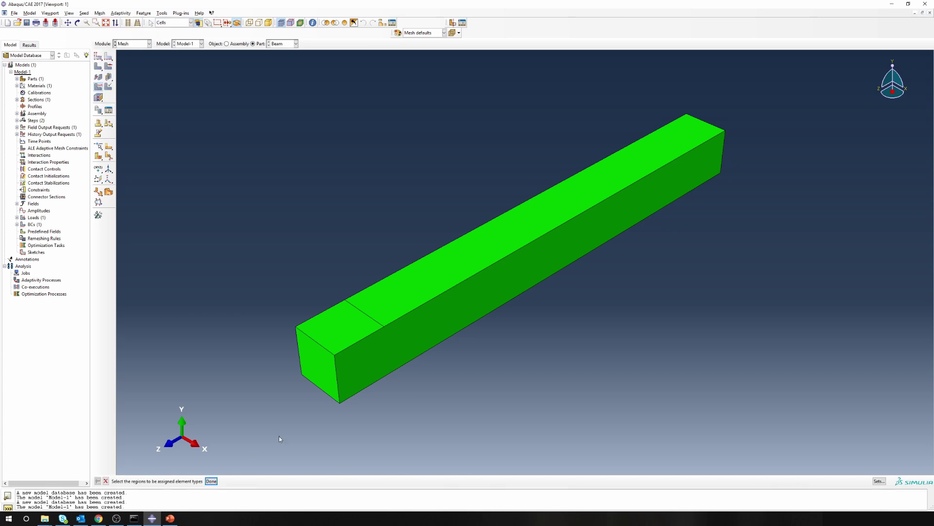
left_click(397, 306)
left_click(211, 481)
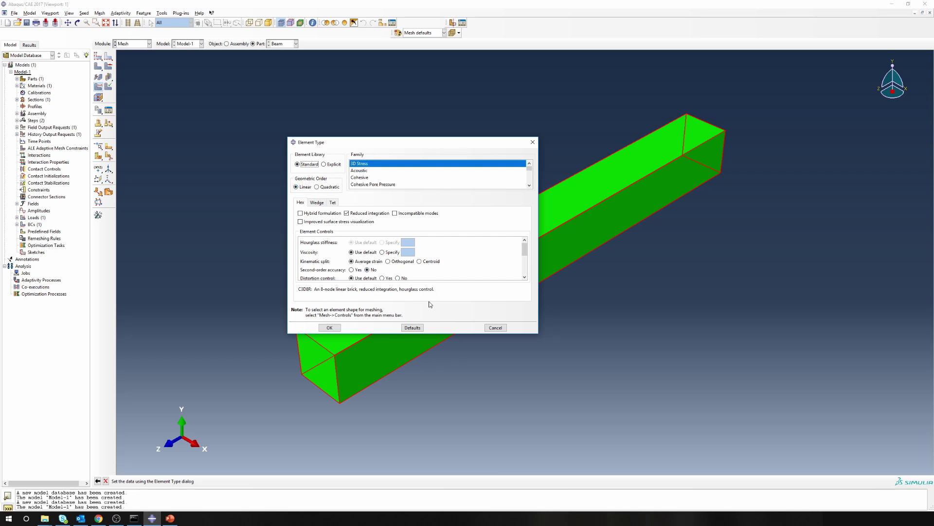
left_click(330, 327)
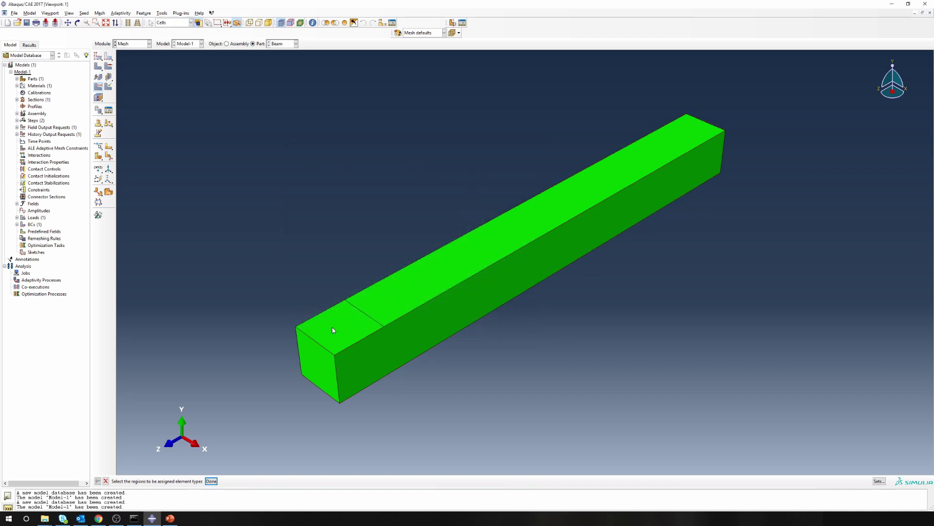
Seed the Beam part with an approximate global size of 0.01
left_click(97, 57)
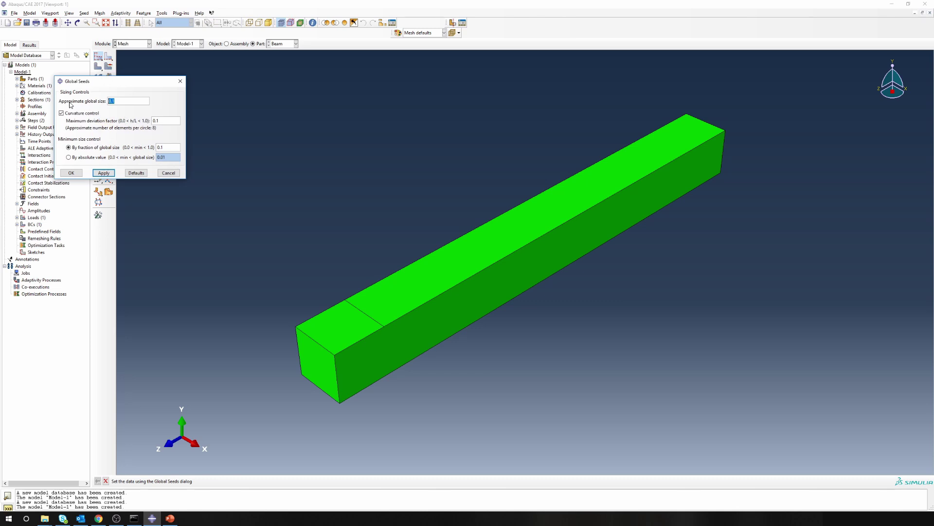
left_click(117, 101)
key("BackSpace")
key("BackSpace")
type(".01")
left_click(104, 173)
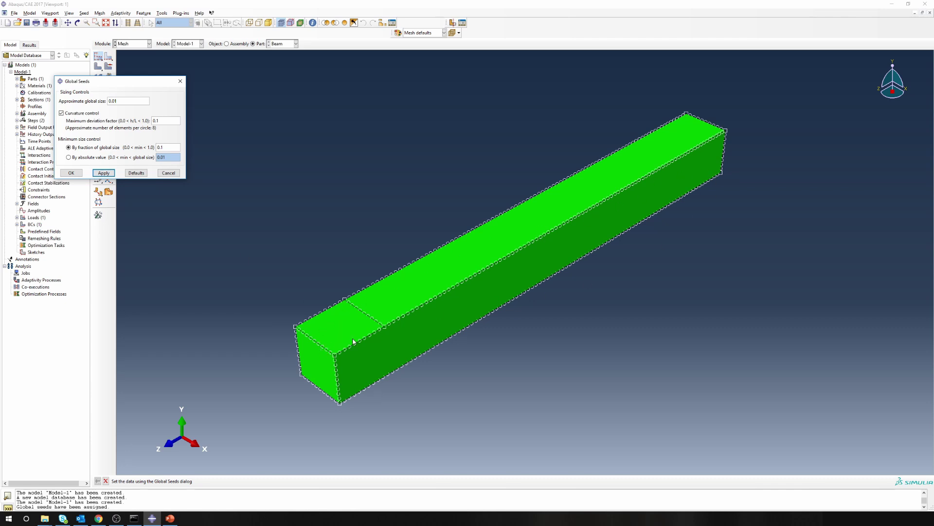
left_click(71, 173)
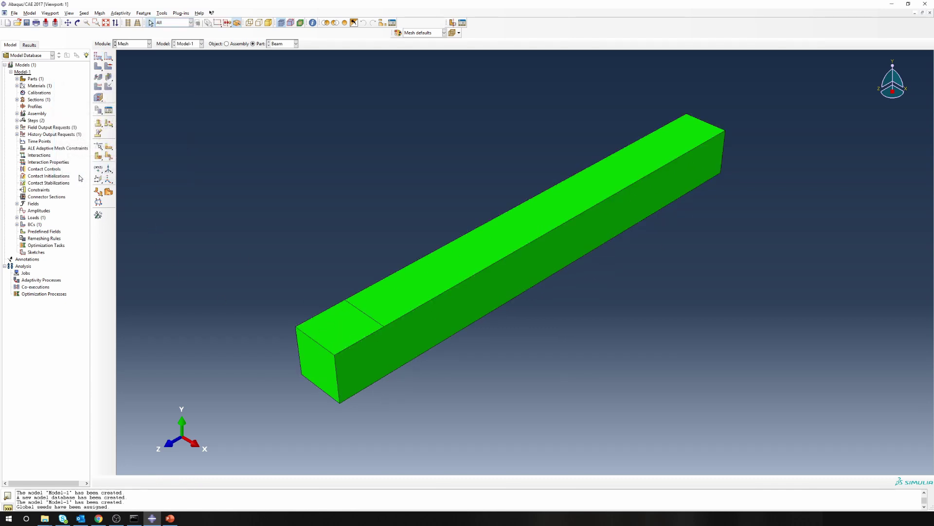
Mesh the Beam part, generating 10000 hex elements
left_click(96, 68)
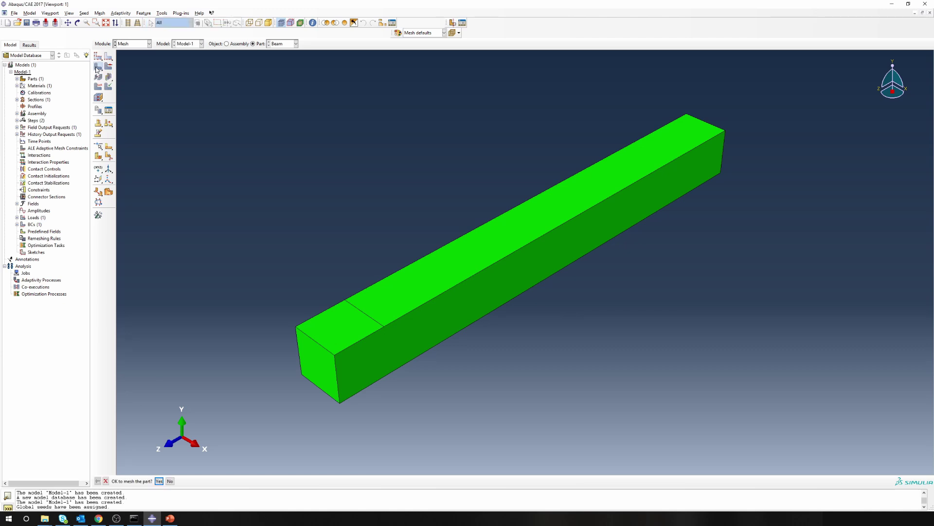
left_click(159, 482)
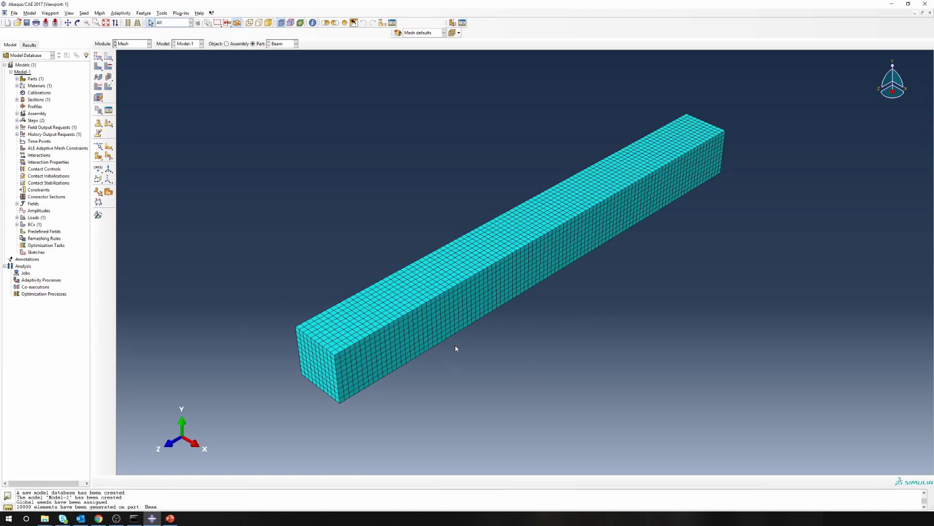
left_click(138, 47)
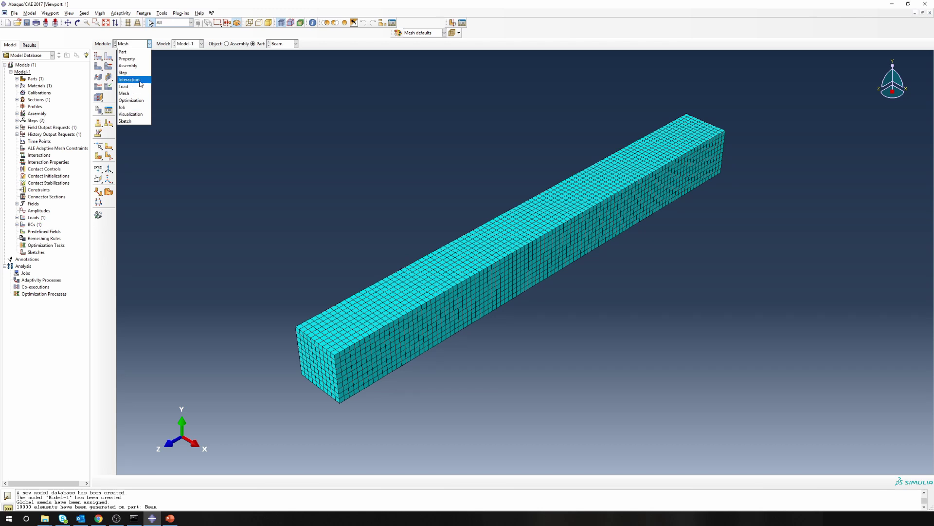
In the Job module, create full-analysis job 'Example1' for Model-1 and list it under Jobs
left_click(127, 108)
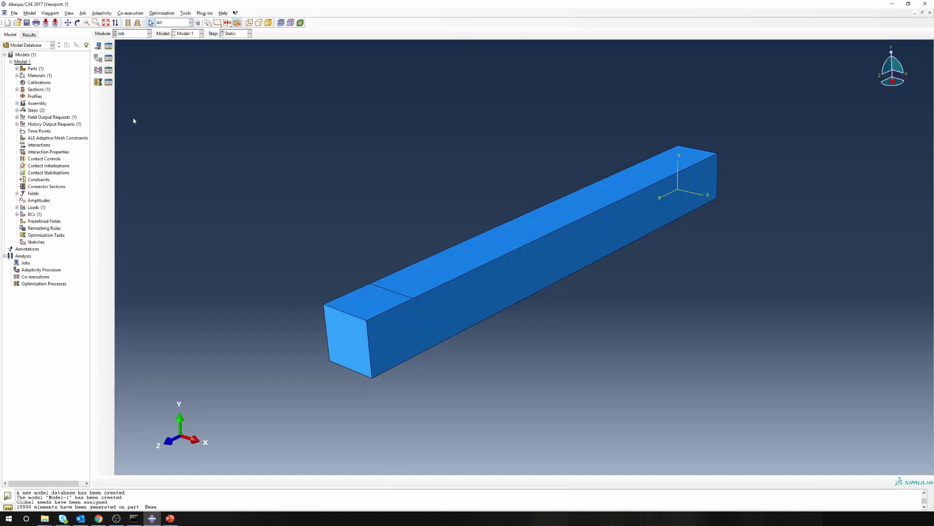
left_click(98, 47)
key("BackSpace")
type("Example1")
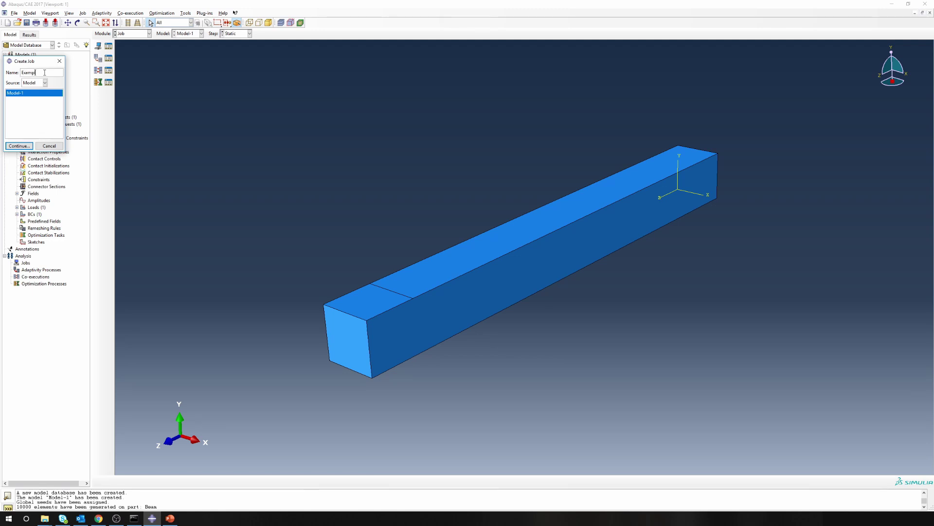
left_click(26, 146)
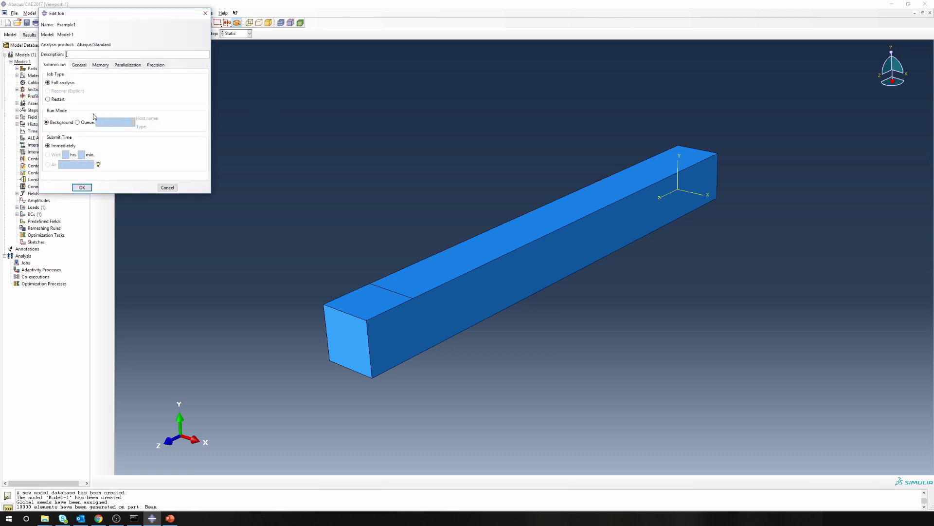
left_click(82, 187)
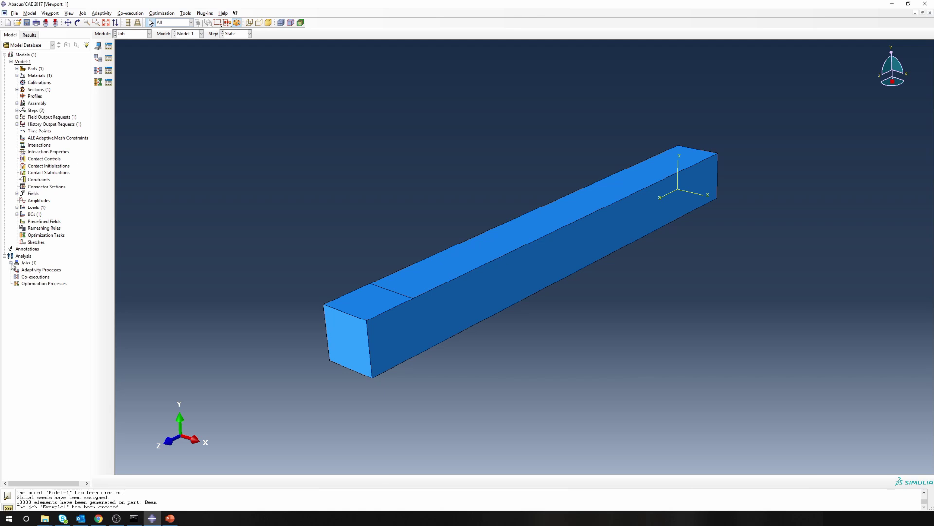
left_click(11, 263)
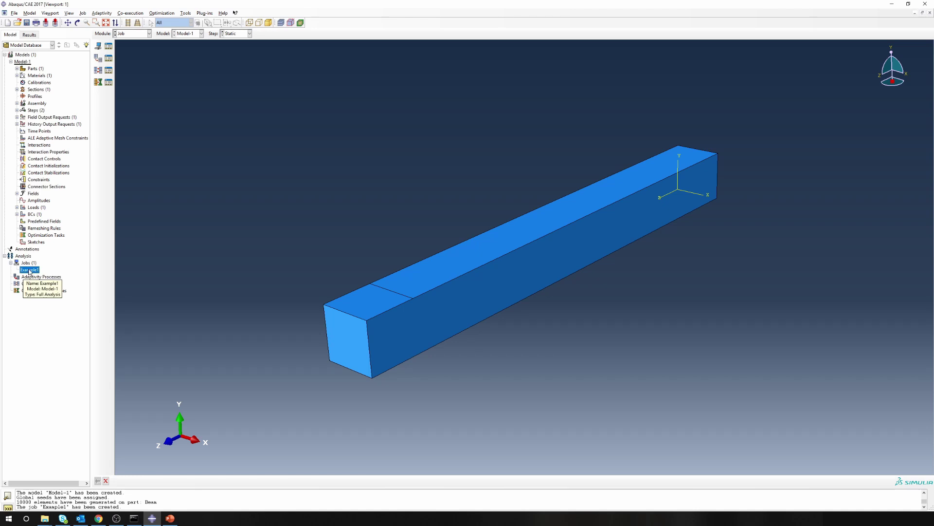
Submit job Example1 and monitor it until Abaqus/Standard completes successfully
right_click(29, 271)
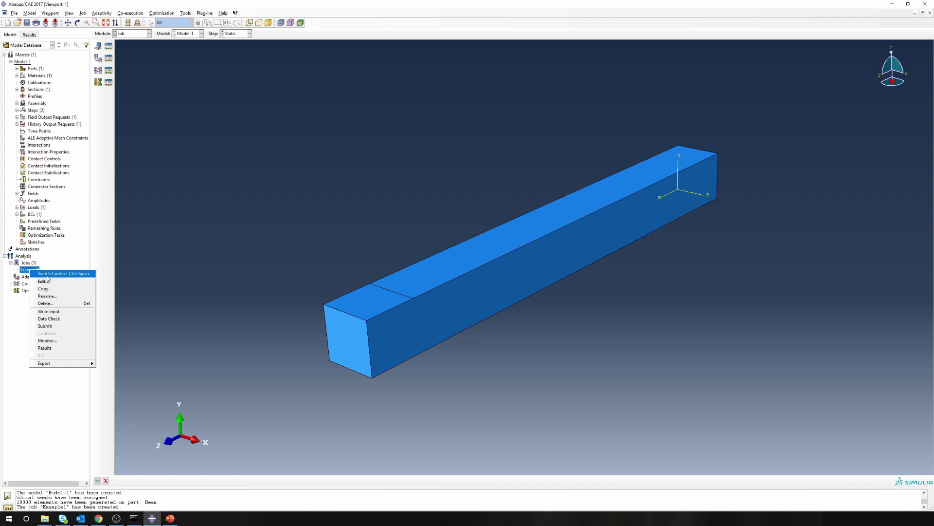
left_click(64, 326)
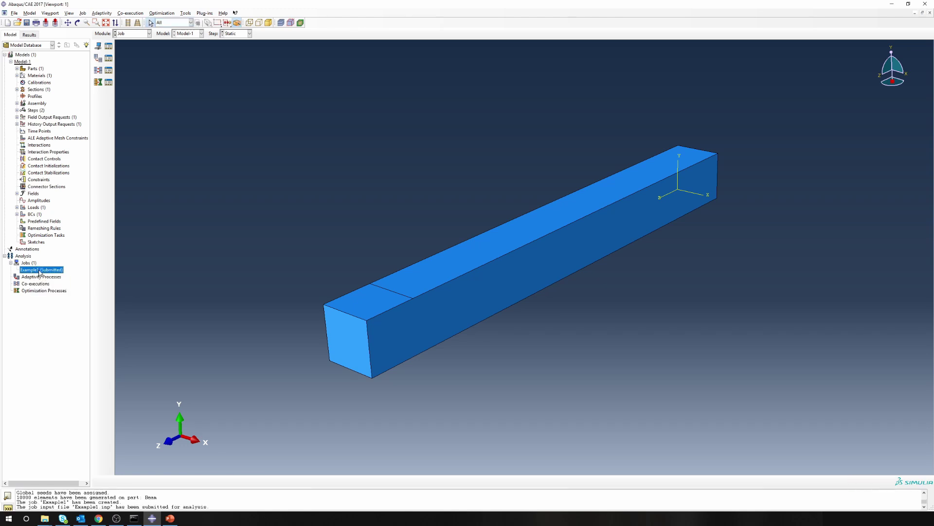
right_click(43, 274)
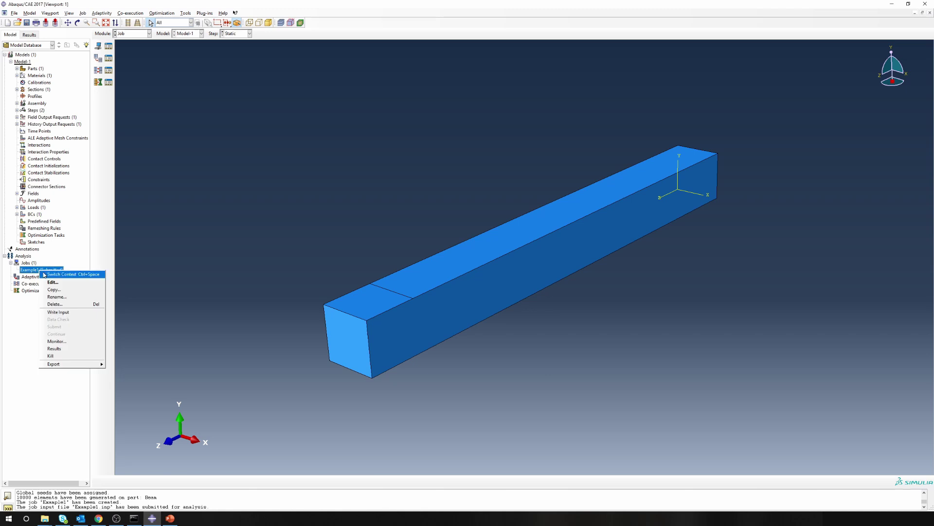
left_click(68, 341)
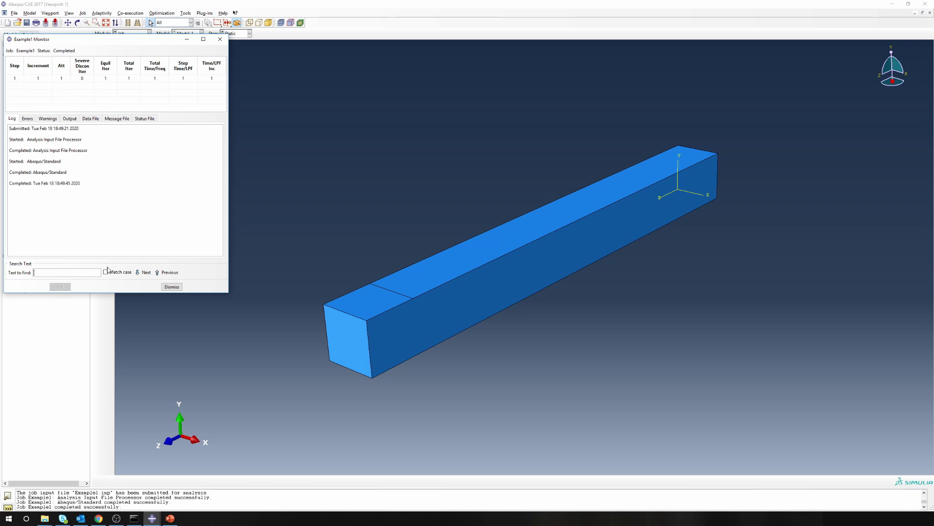
left_click(170, 287)
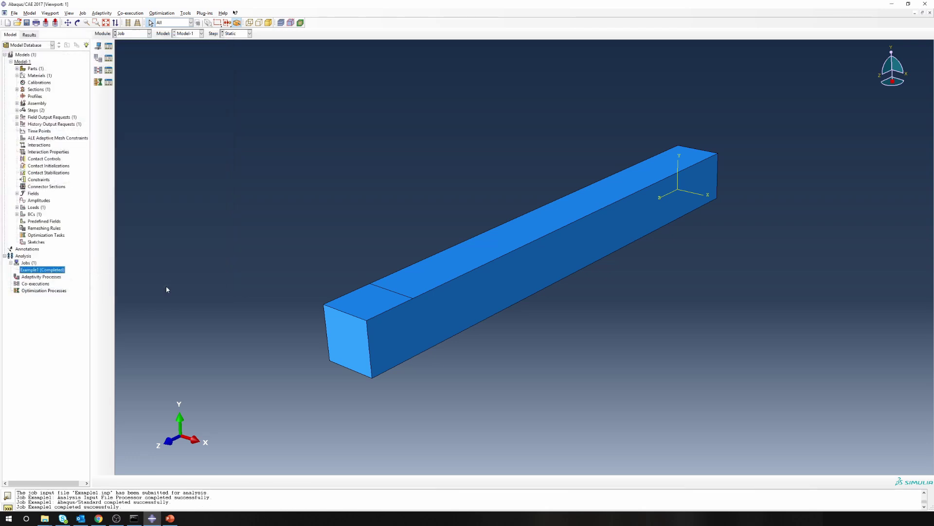
right_click(40, 272)
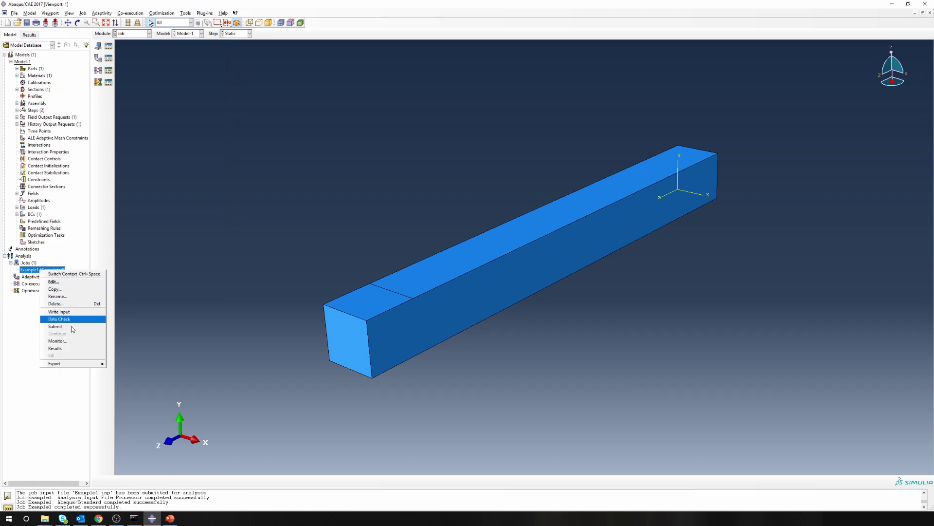
Open Example1's results and plot S, Mises stress contours on the deformed beam
left_click(69, 349)
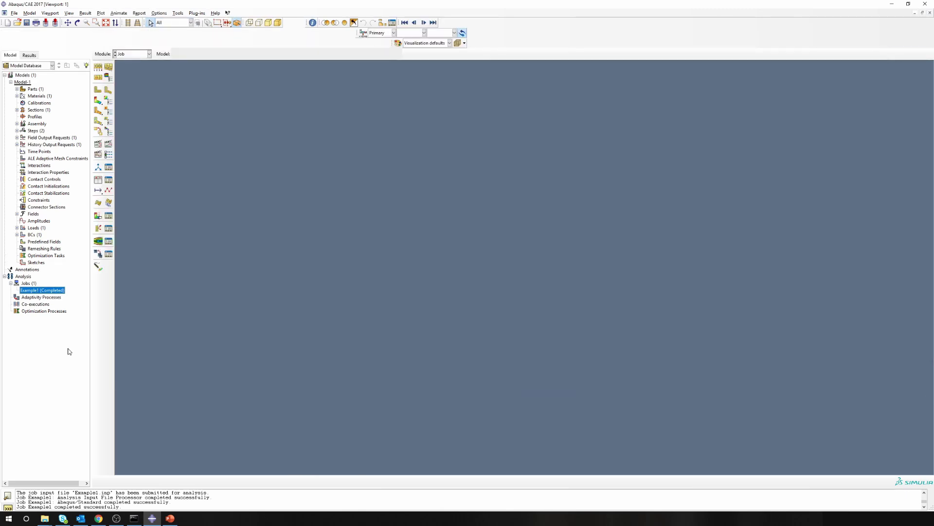
scroll(470, 230, "up", 2)
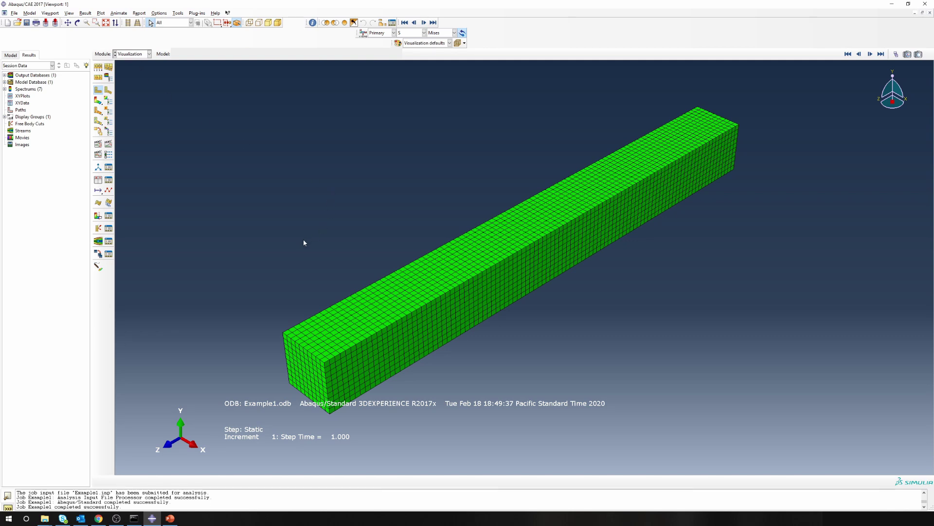
left_click(98, 102)
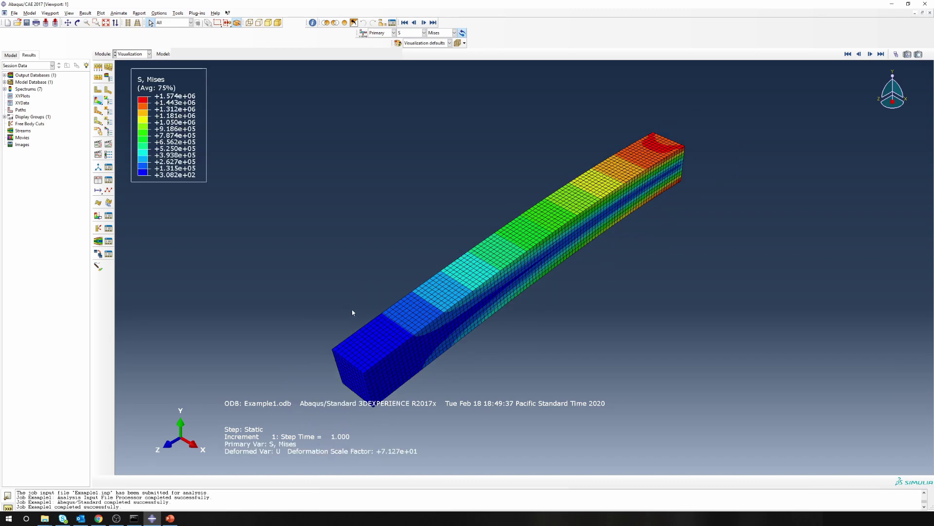
left_click(380, 360)
left_click(412, 33)
left_click(409, 57)
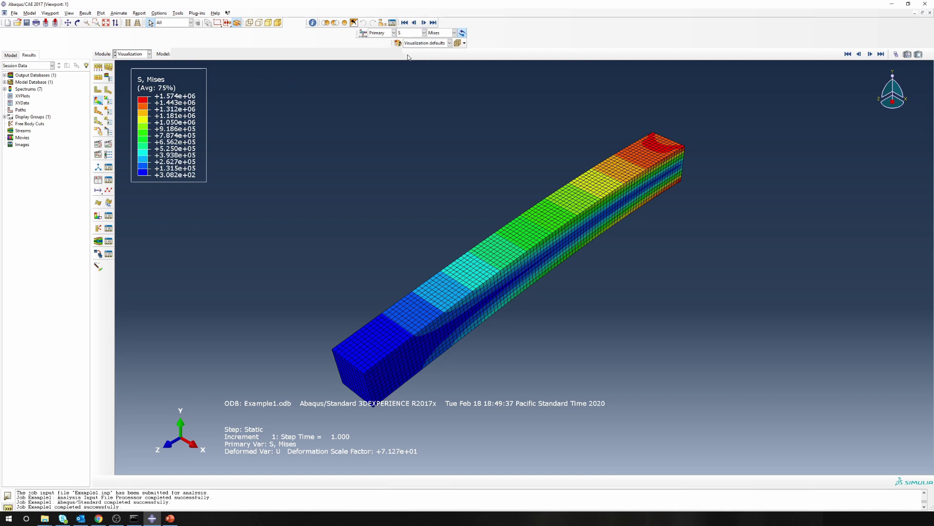
left_click(442, 34)
left_click(440, 41)
Contour the deformed beam by displacement U, then show Example1's output folder in File Explorer
left_click(409, 32)
left_click(409, 63)
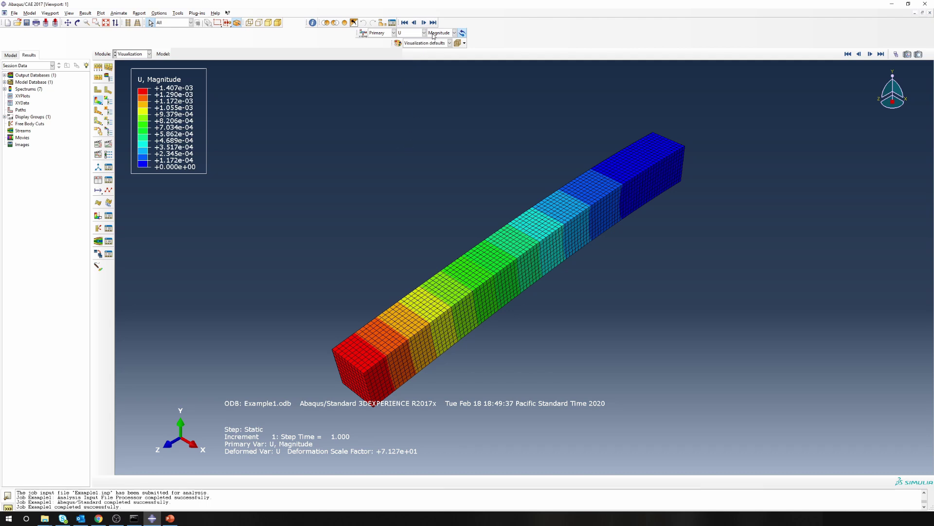
left_click_drag(579, 143, 402, 360, "ctrl+alt")
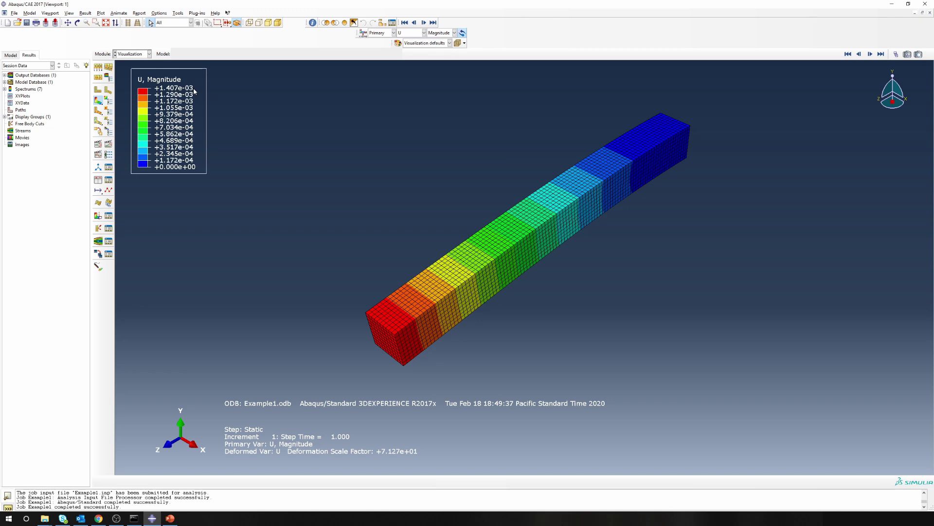
left_click(44, 517)
left_click(43, 494)
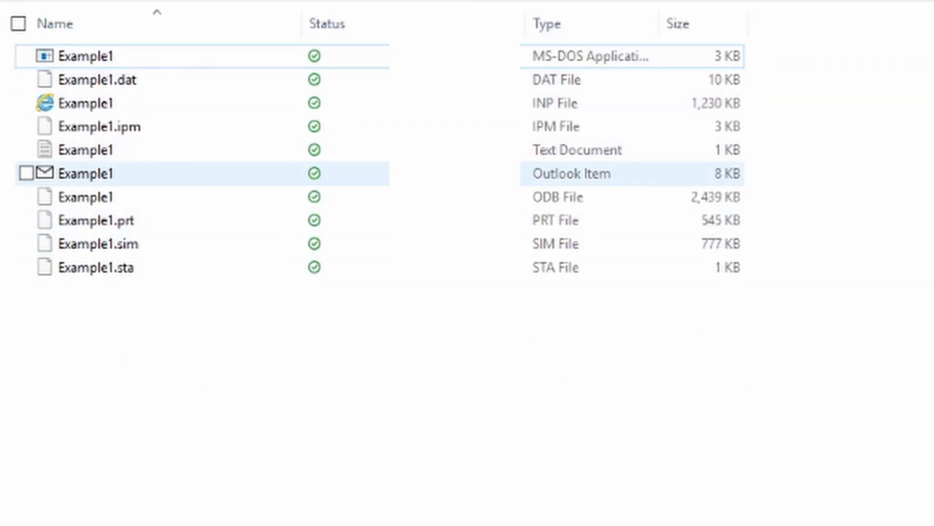
Select Example1.odb among the job's output files and bring Abaqus/CAE back to the front
left_click(91, 204)
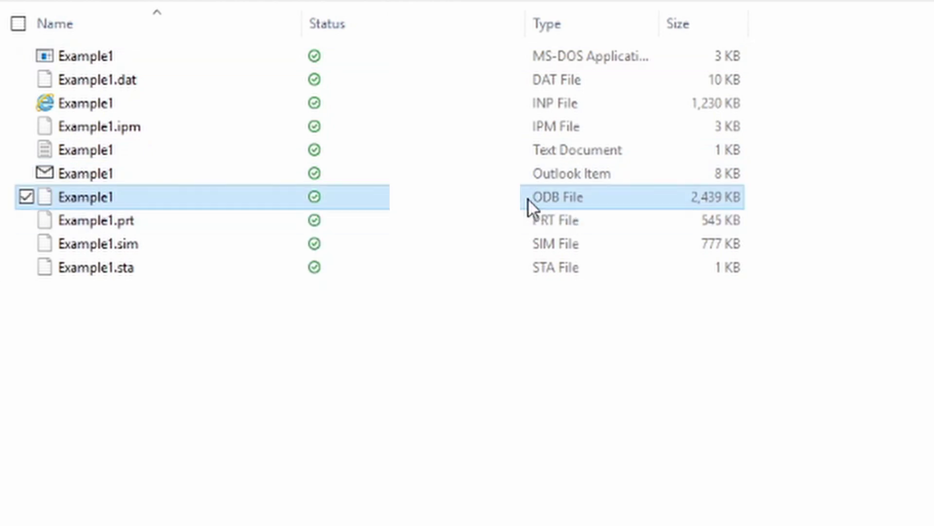
mouse_move(159, 191)
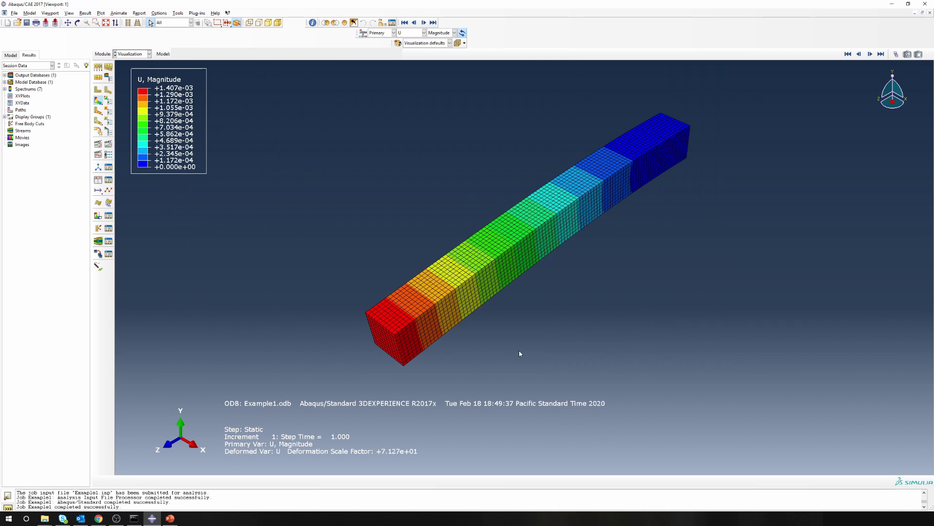
left_click(99, 67)
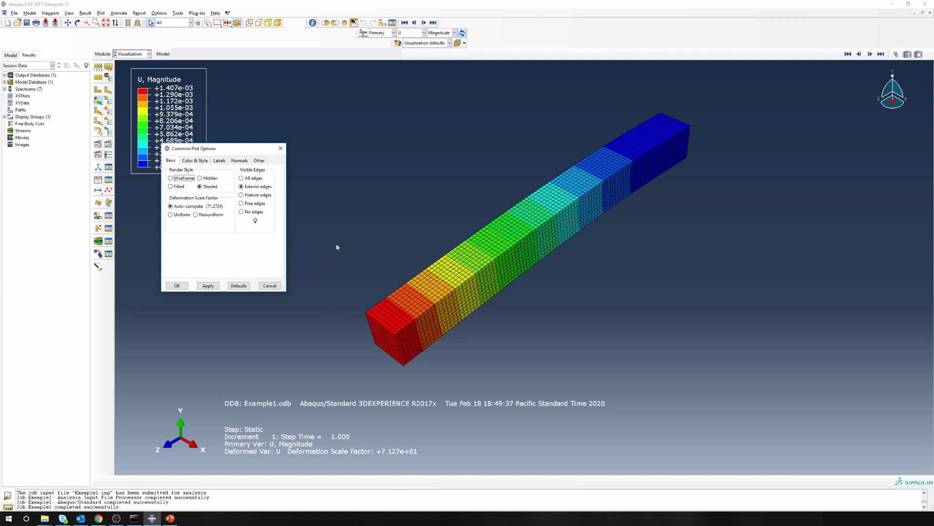
left_click(182, 217)
double_click(194, 225)
type("1")
left_click(208, 285)
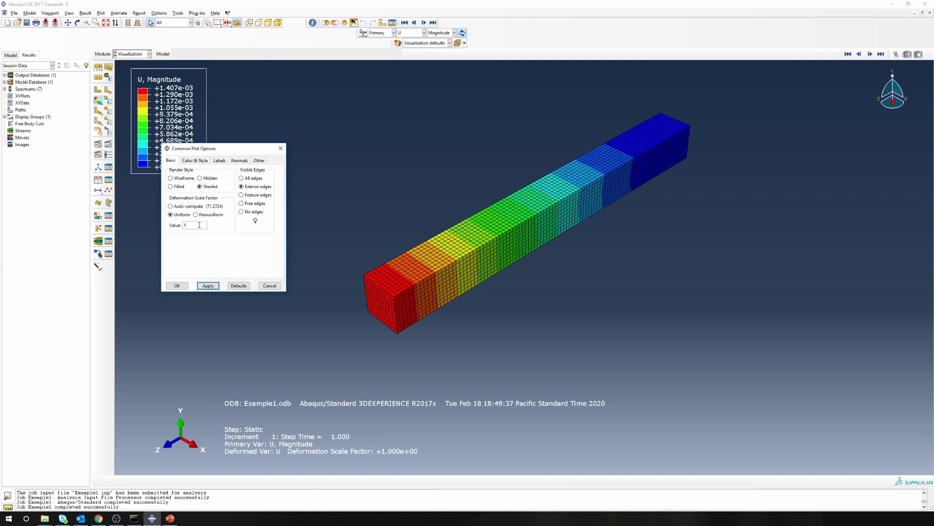
left_click(181, 207)
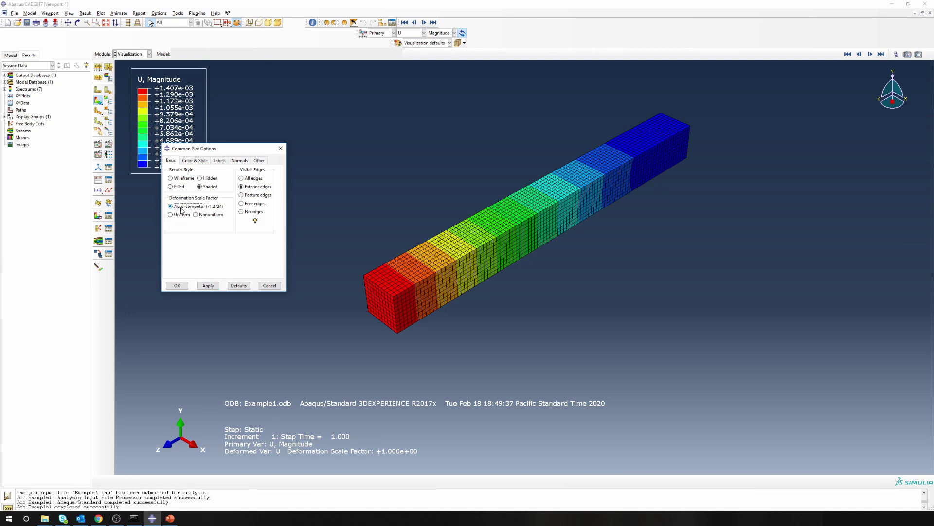
left_click(208, 286)
left_click(270, 286)
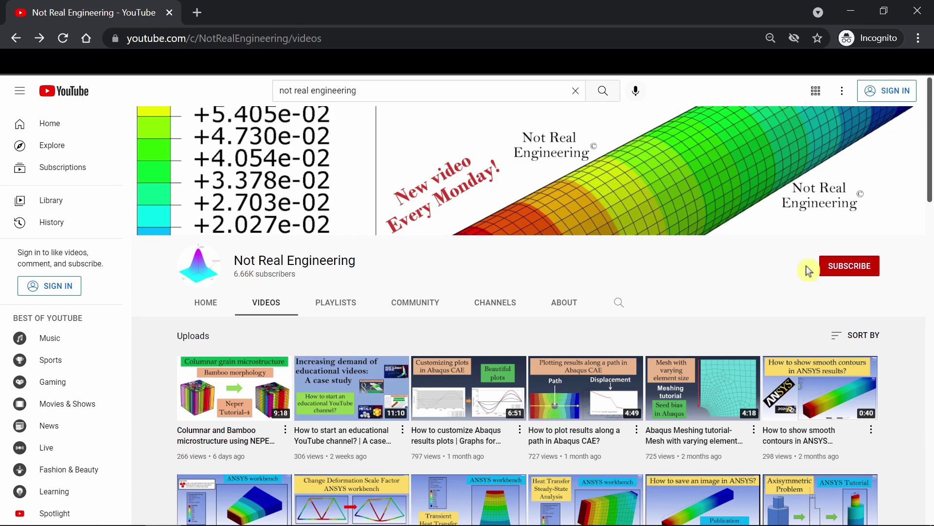
From the channel's playlists page, open the full 10-video ANSYS tutorials playlist
scroll(808, 271, "down", 7)
scroll(808, 271, "up", 7)
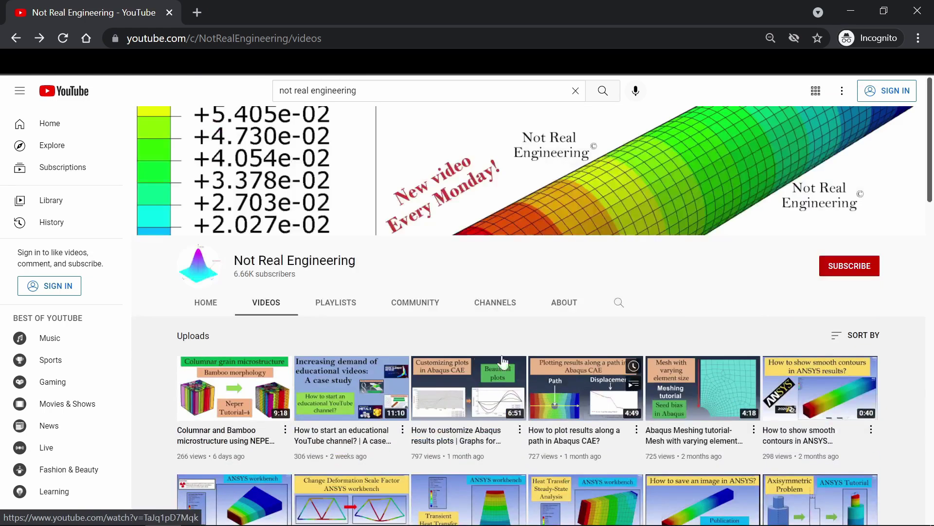
left_click(335, 312)
scroll(779, 463, "down", 2)
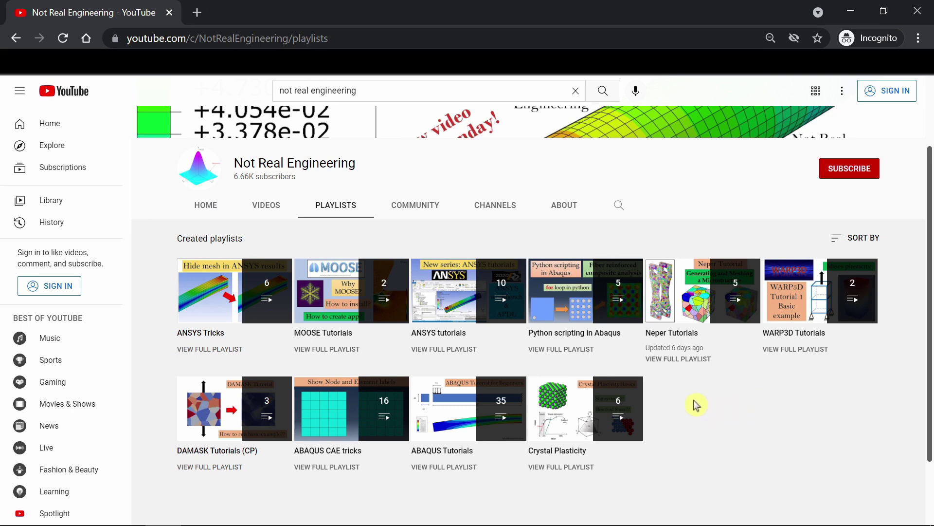
left_click(443, 359)
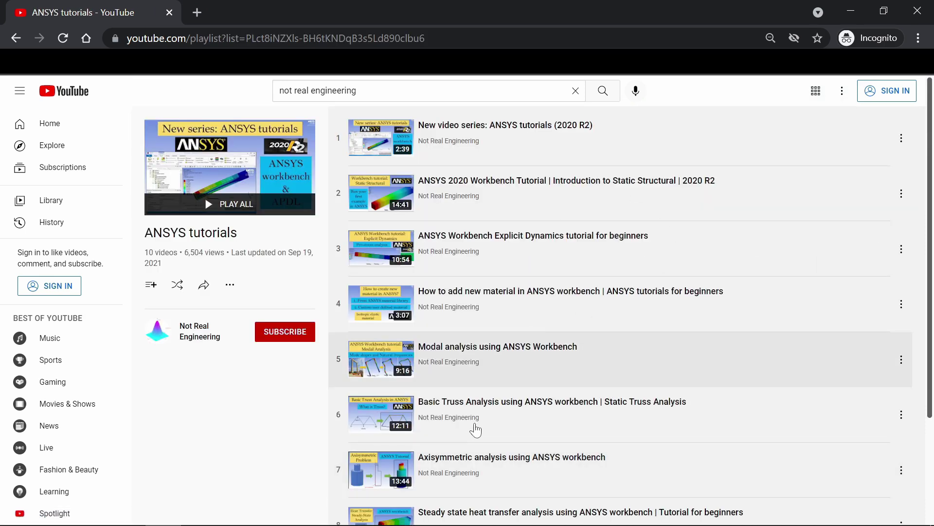